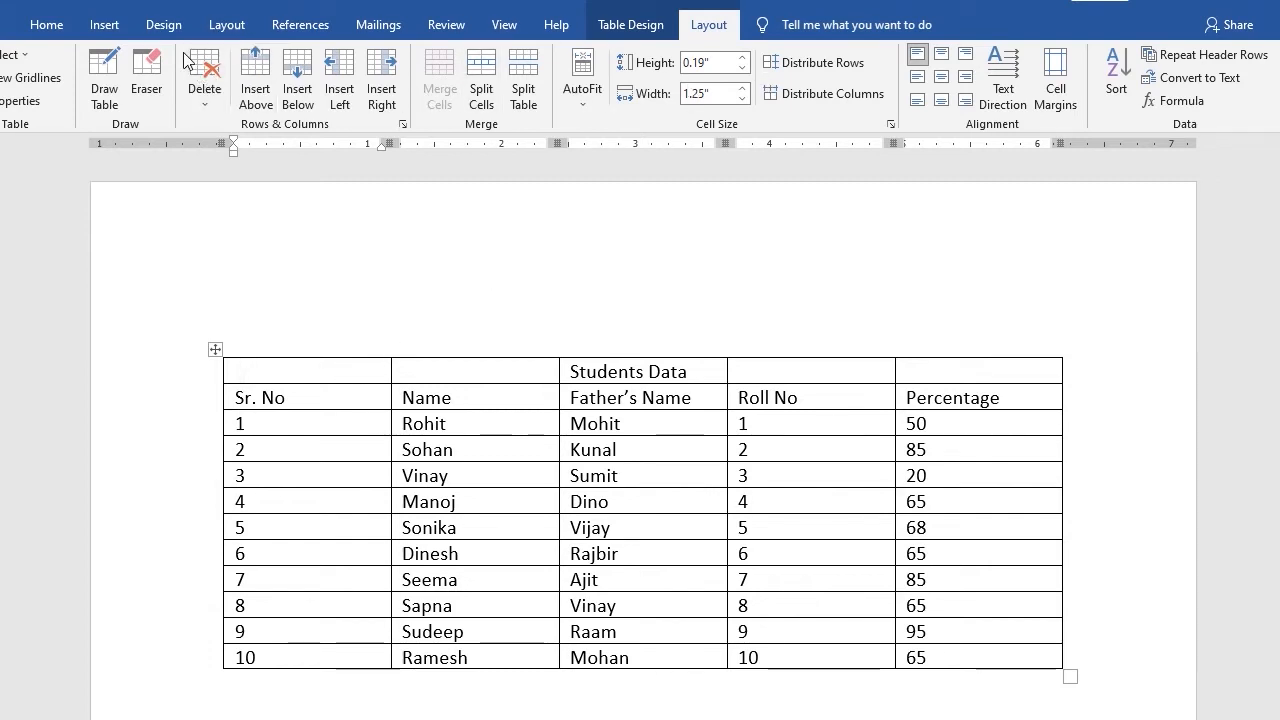
Merge the five cells of the table's top row into a single cell
click(650, 30)
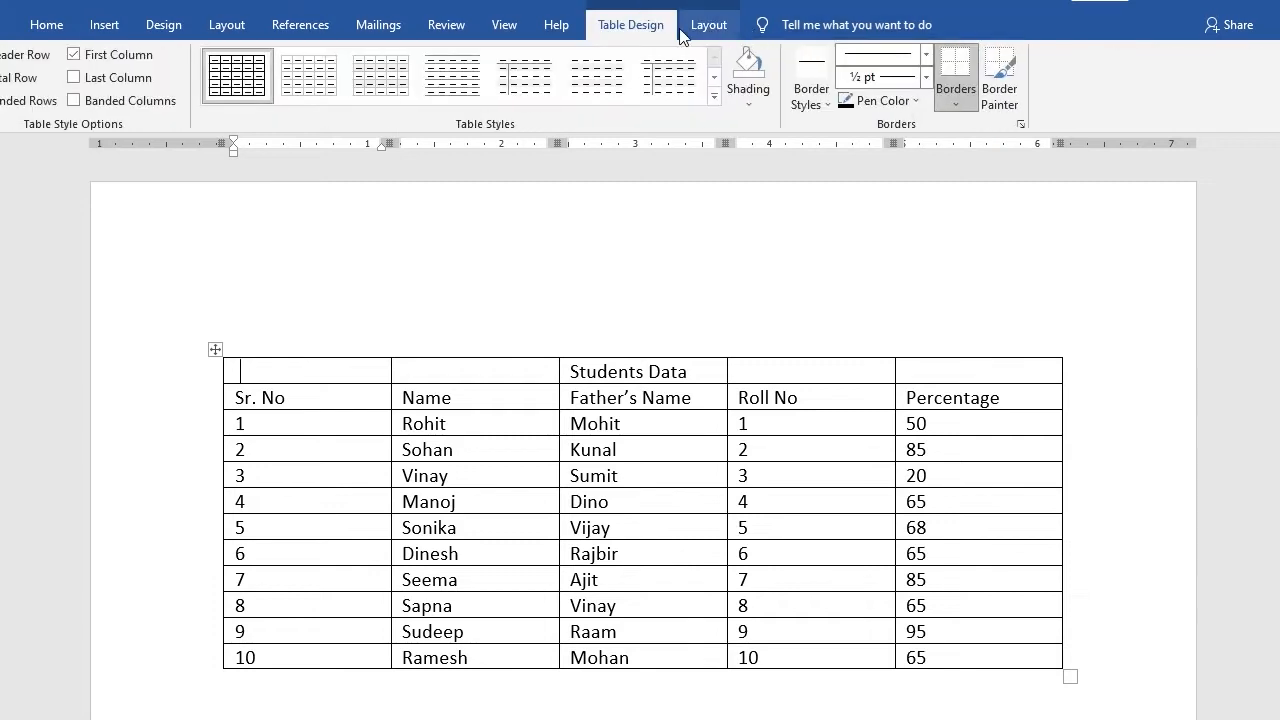
click(703, 30)
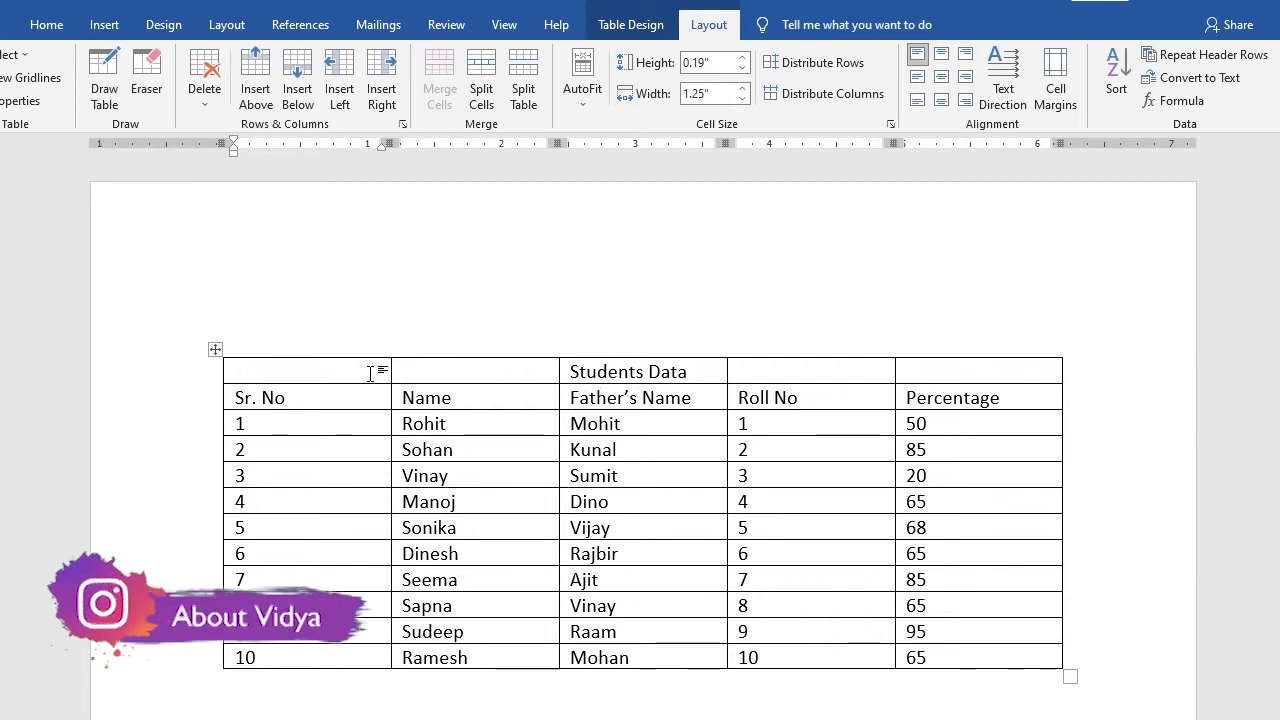
drag(370, 372, 934, 380)
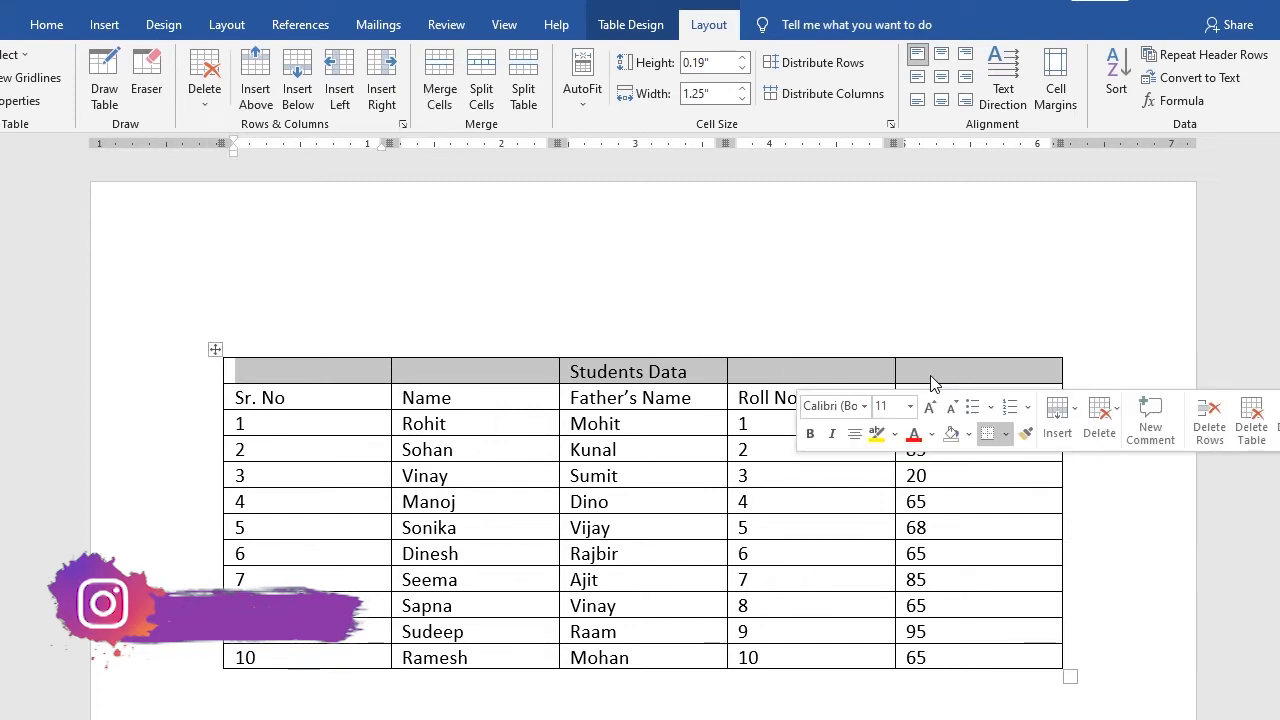
click(696, 502)
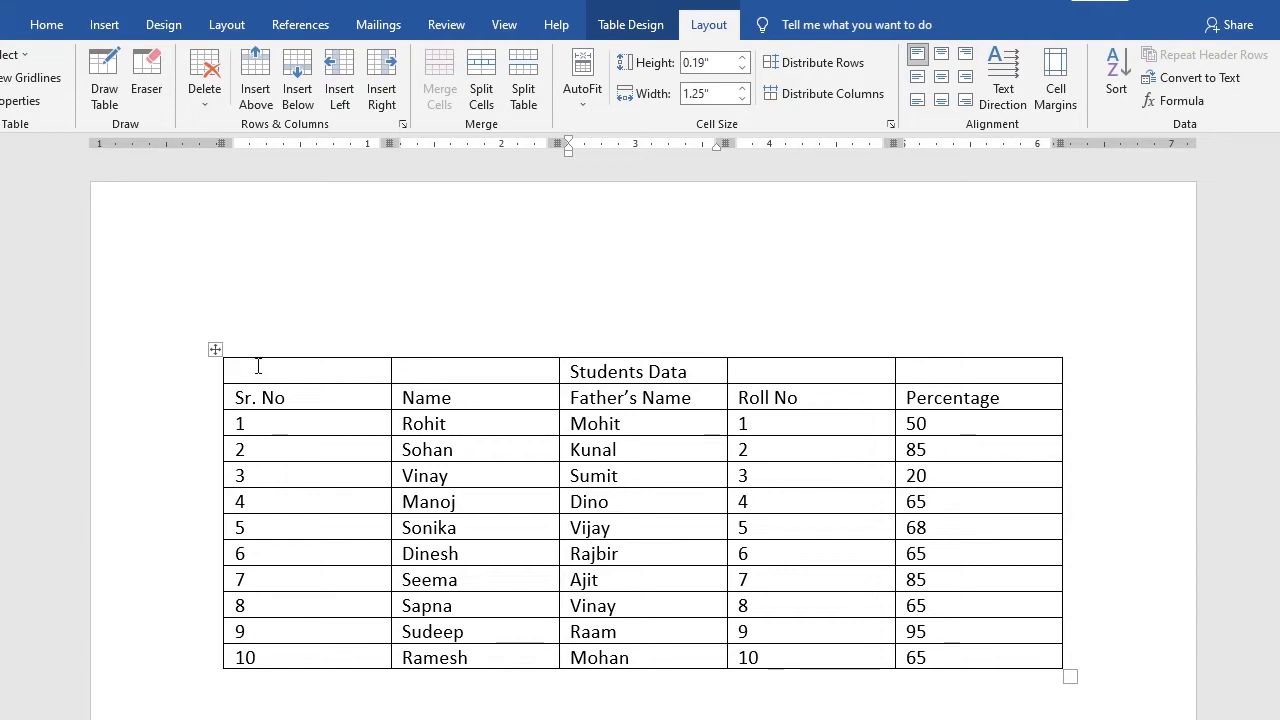
click(203, 376)
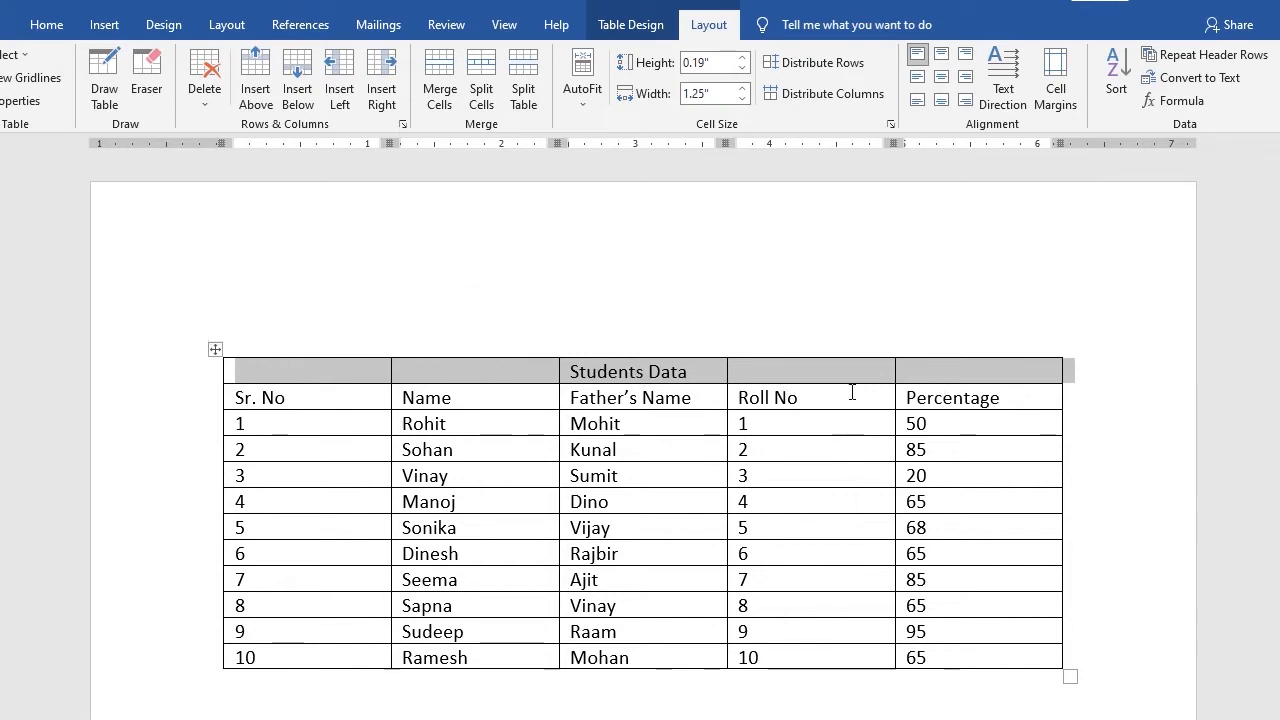
click(444, 76)
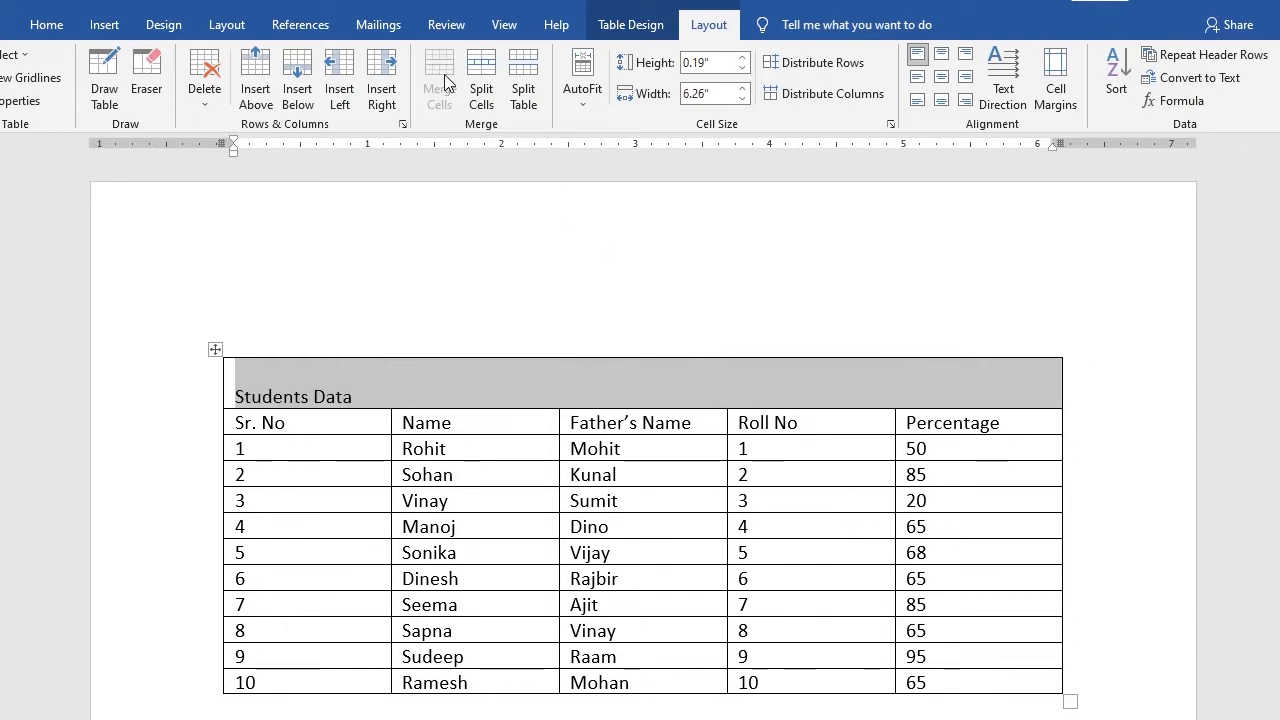
Center the "Students Data" title text within the merged top row
click(412, 389)
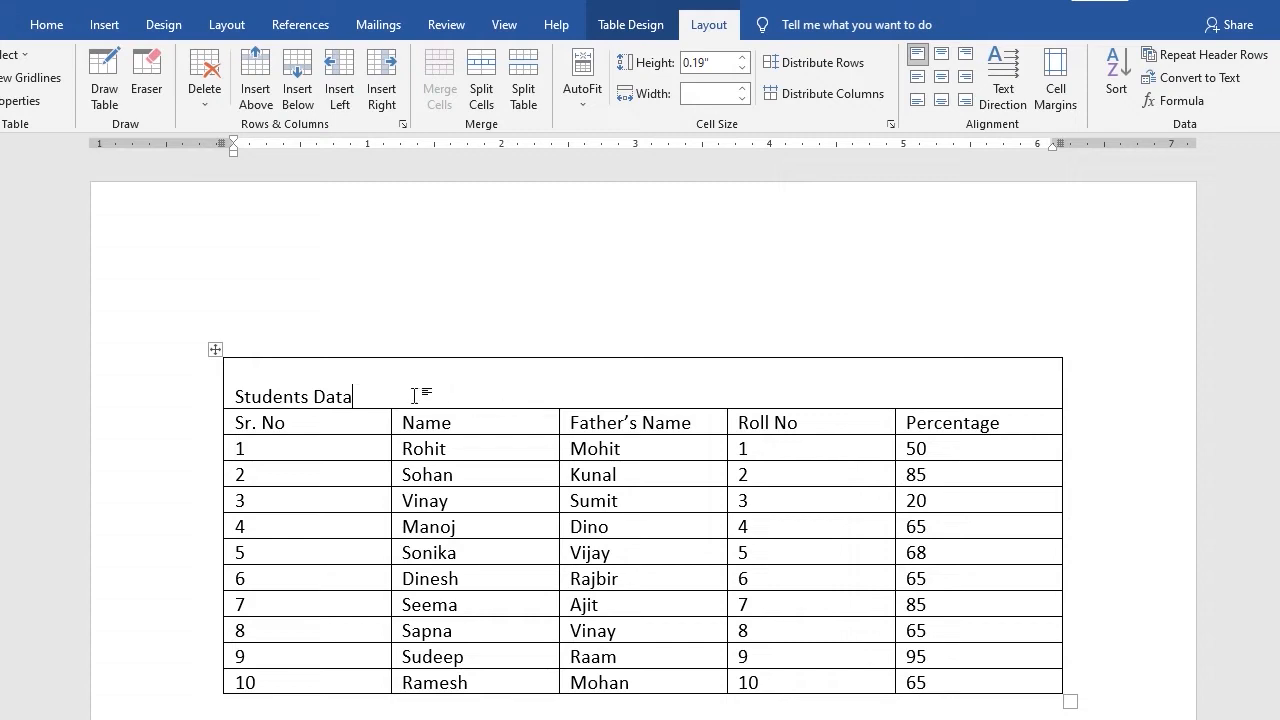
drag(394, 381, 245, 394)
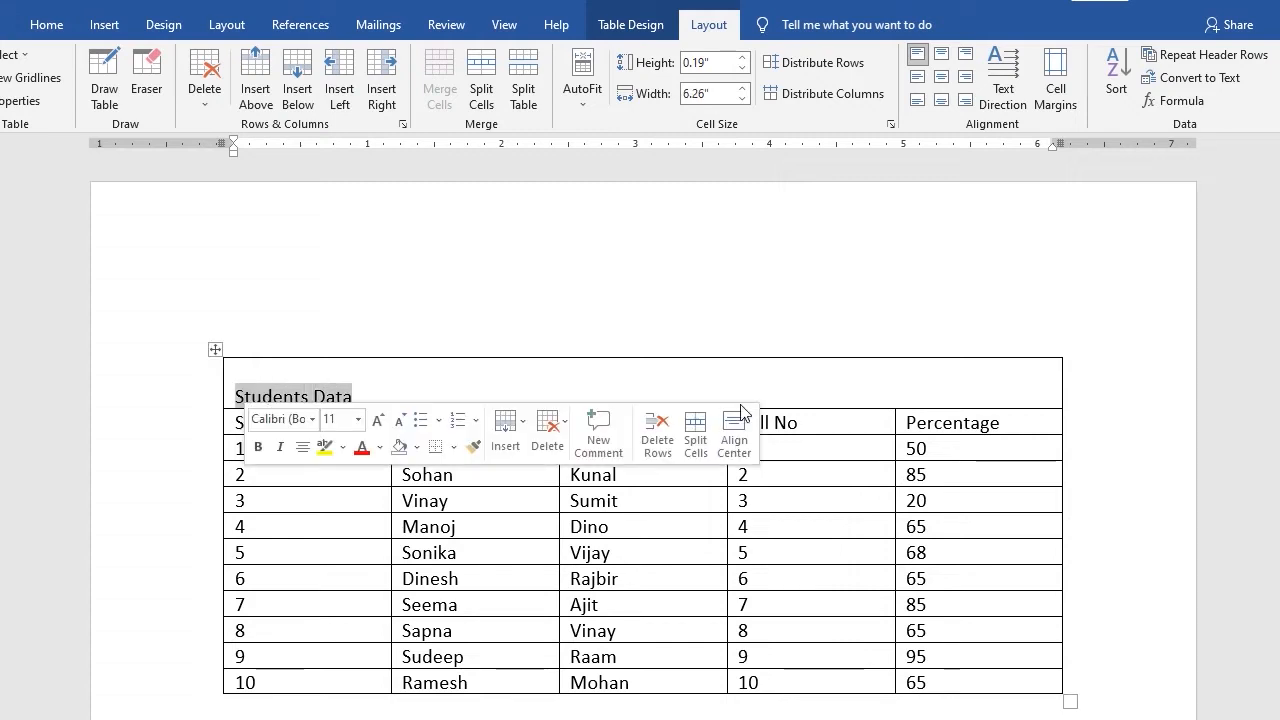
click(360, 384)
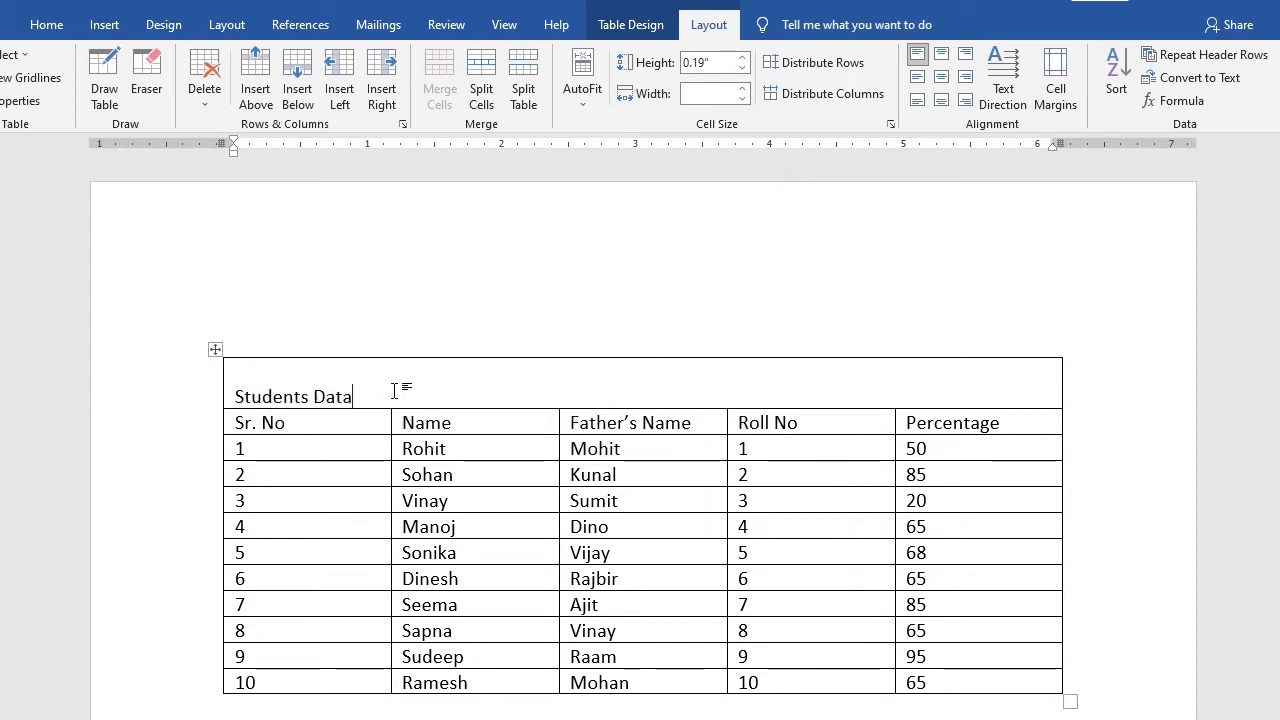
click(247, 368)
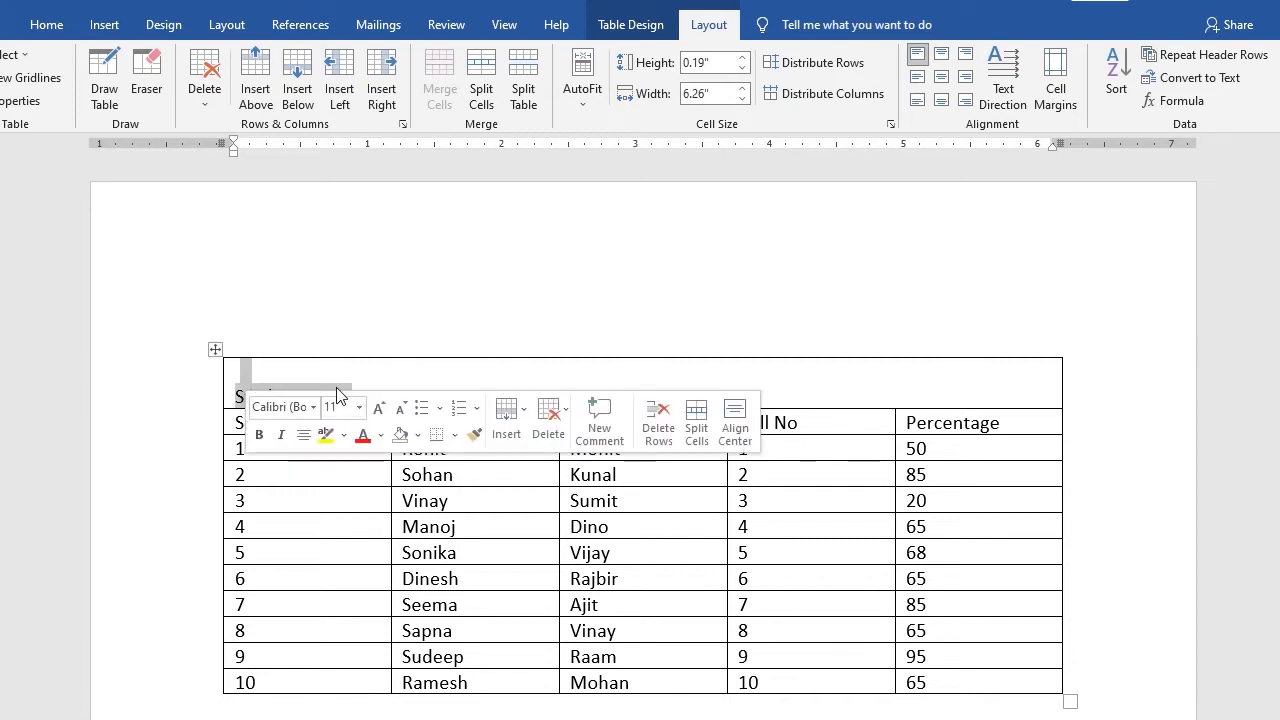
click(303, 434)
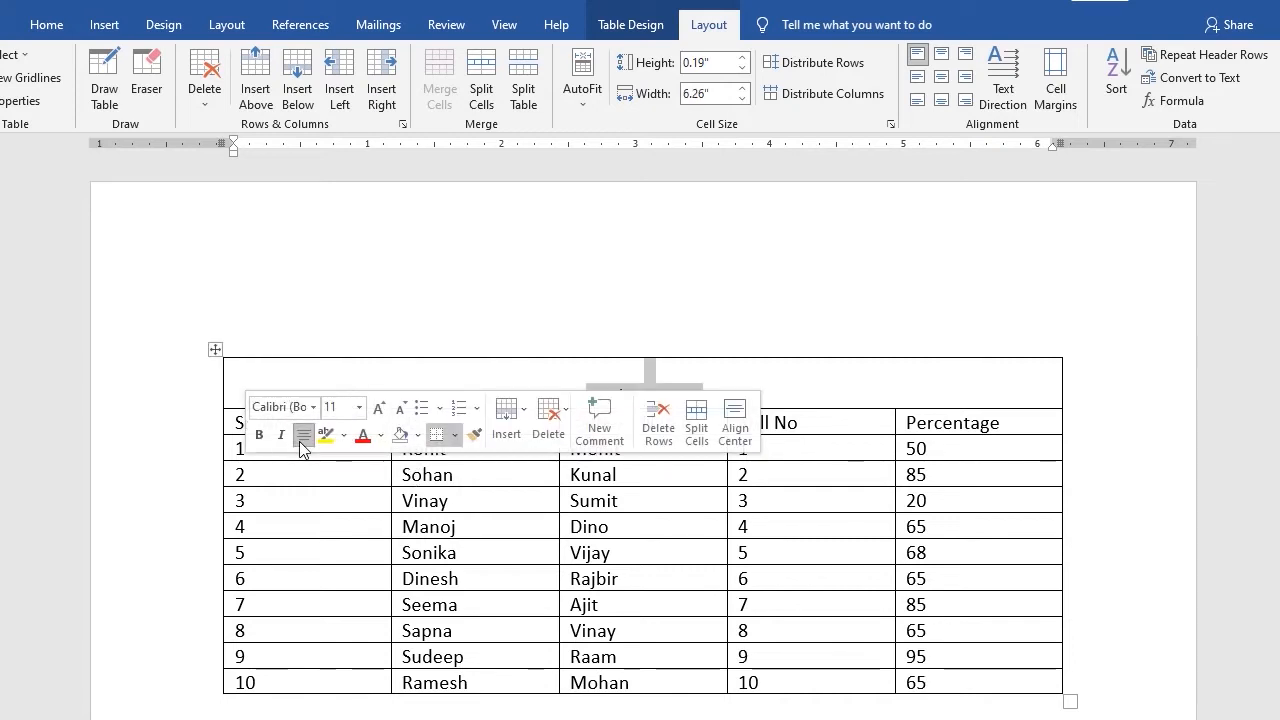
click(808, 390)
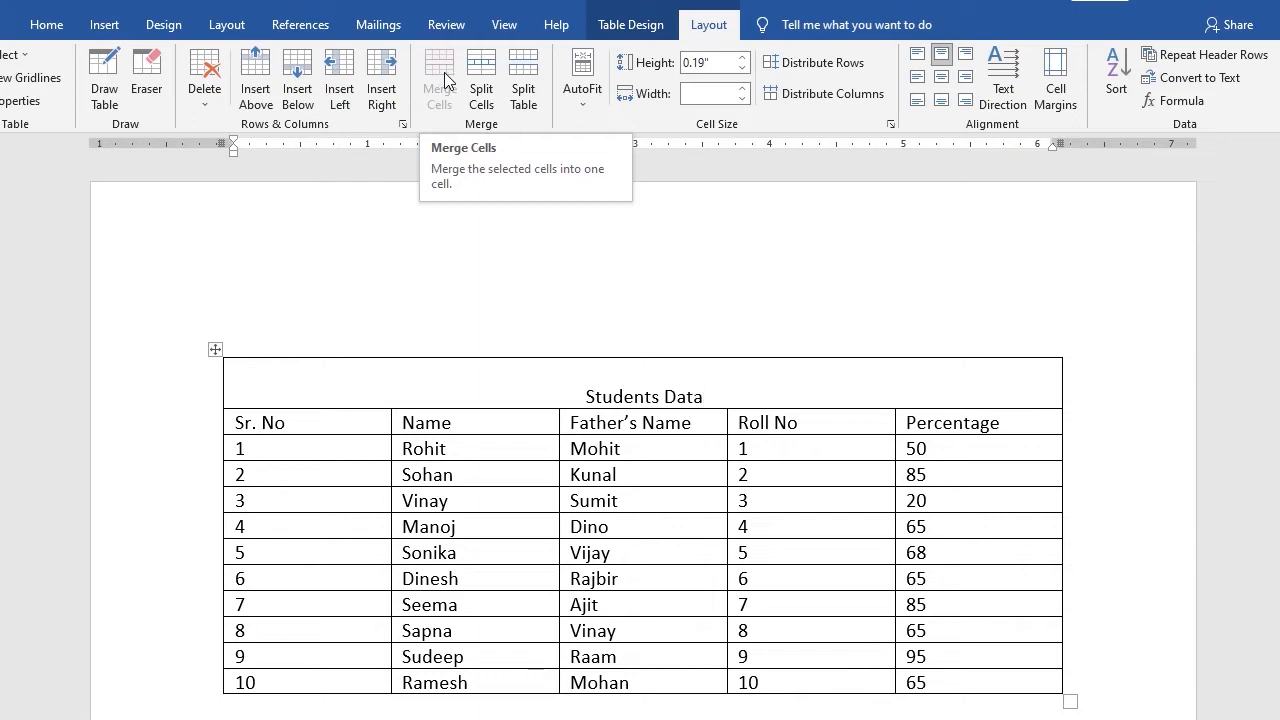
Merge the Sr. No cells of rows 9 and 10, then undo the merge
scroll(471, 430, down, 3)
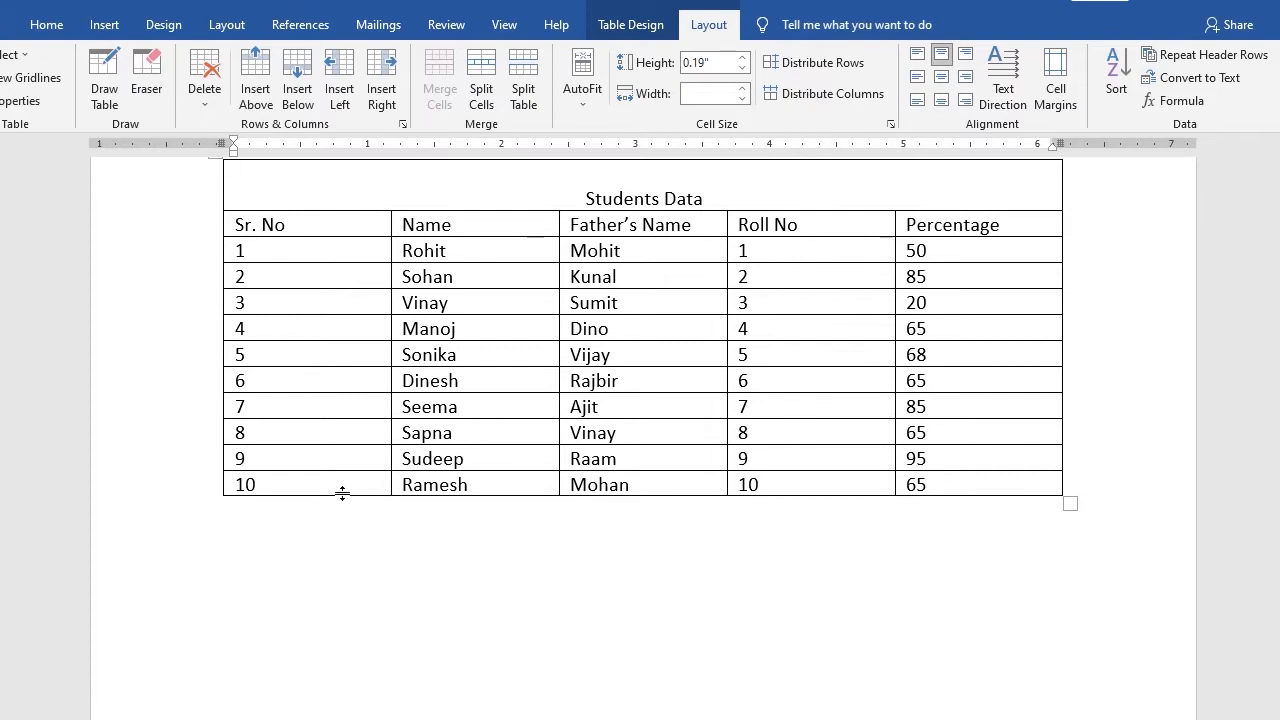
drag(267, 483, 266, 457)
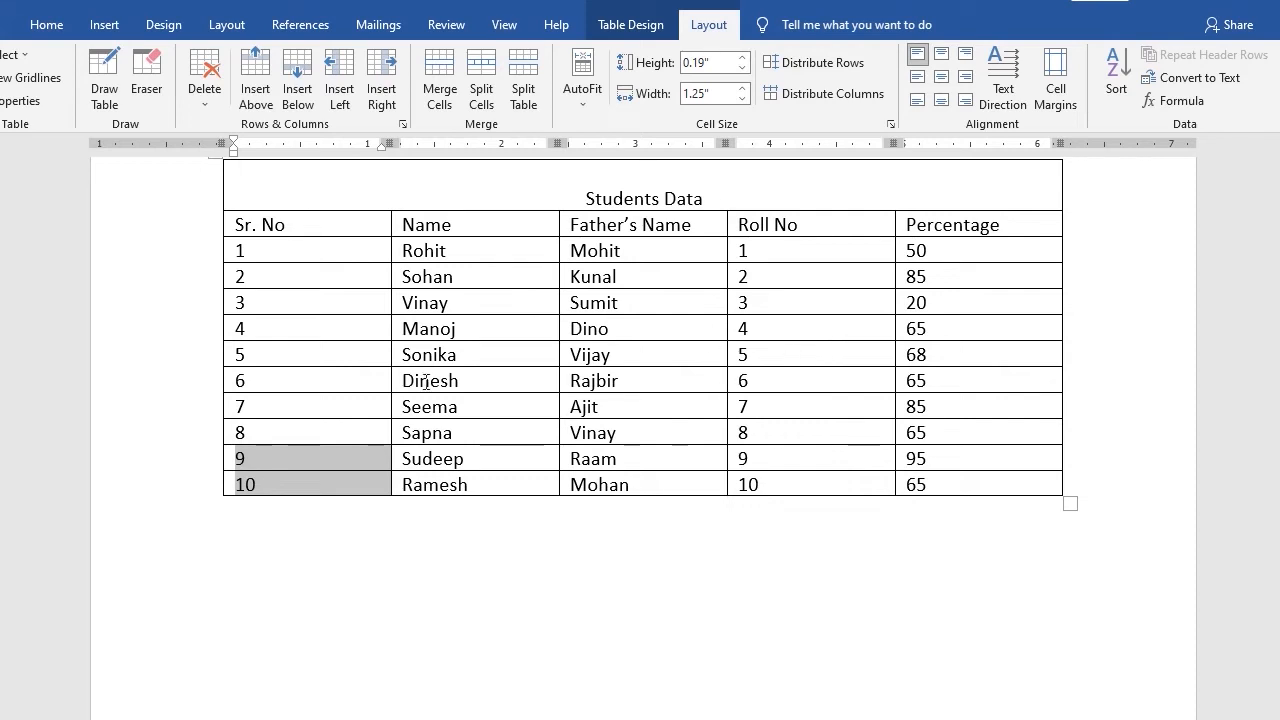
click(437, 78)
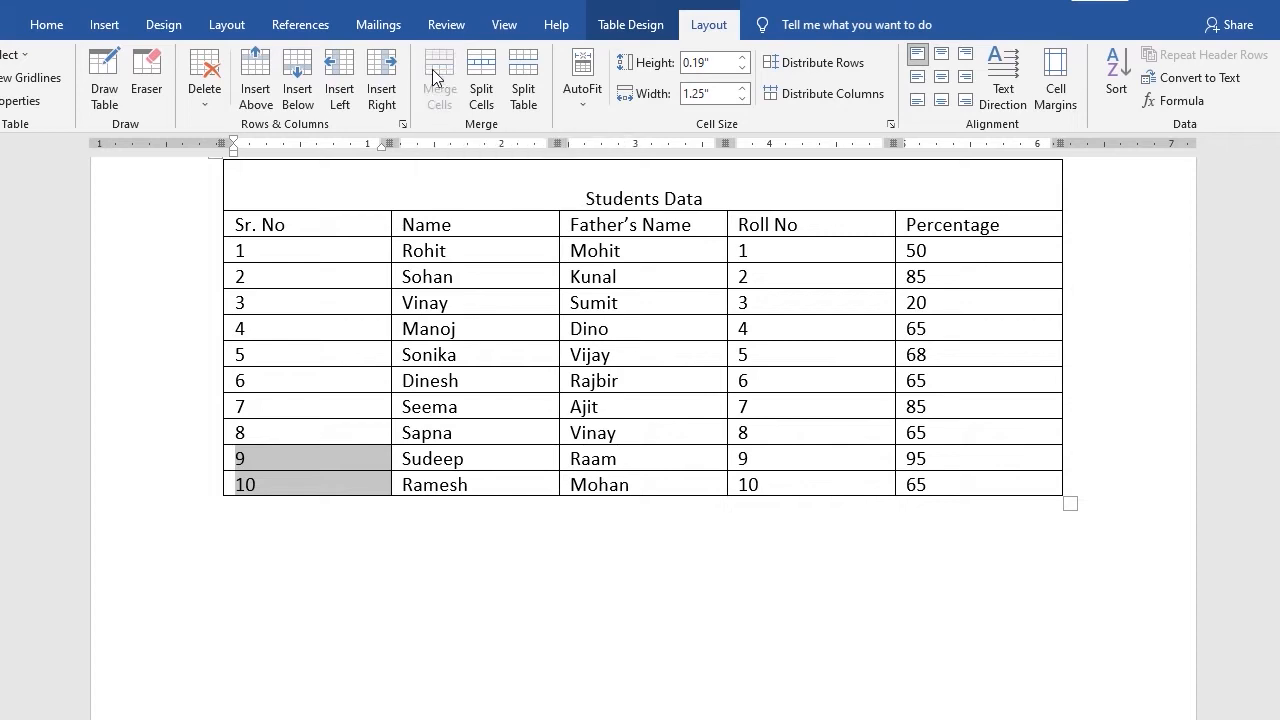
click(295, 474)
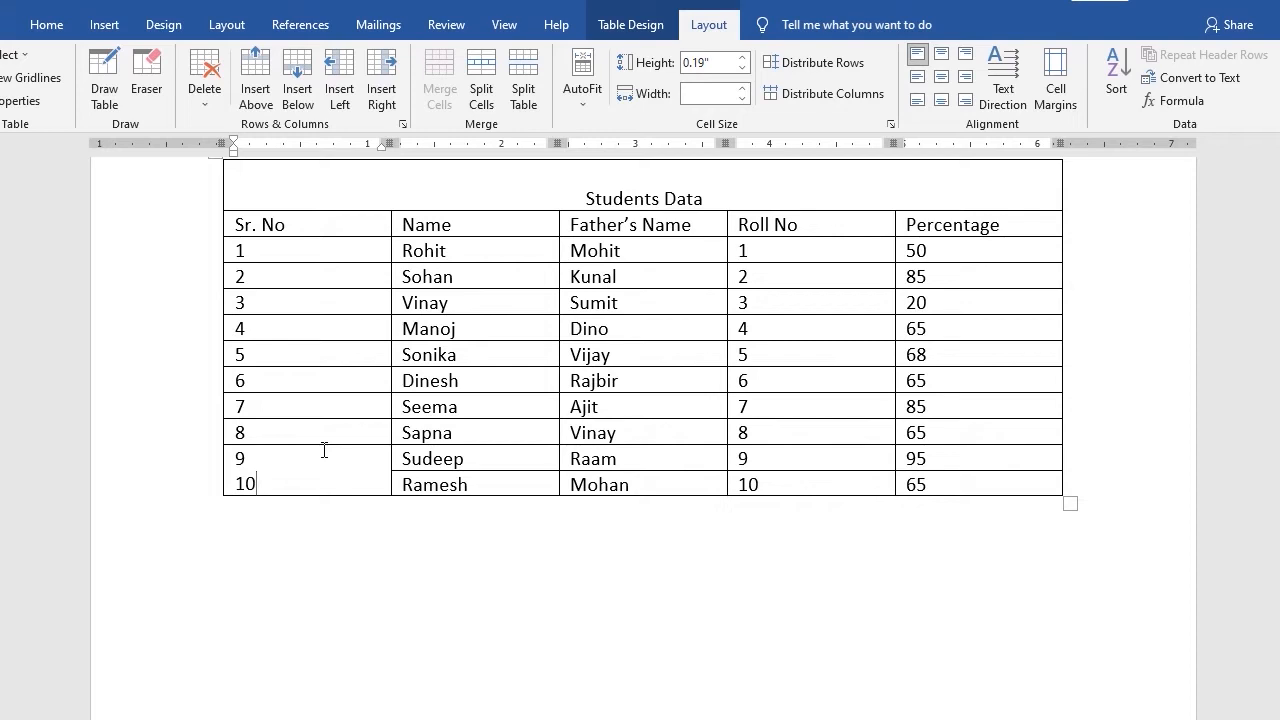
shift+click(324, 450)
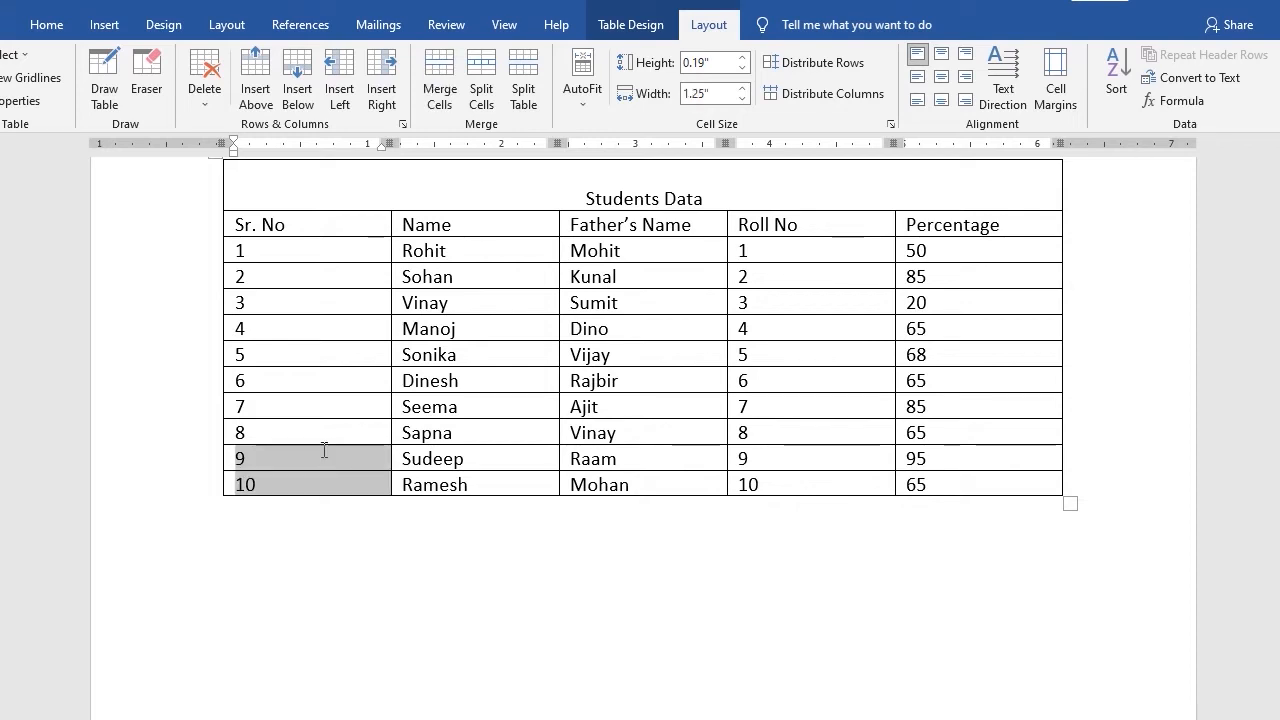
Merge the Sr. No and Name header cells, then undo the merge
scroll(324, 450, up, 2)
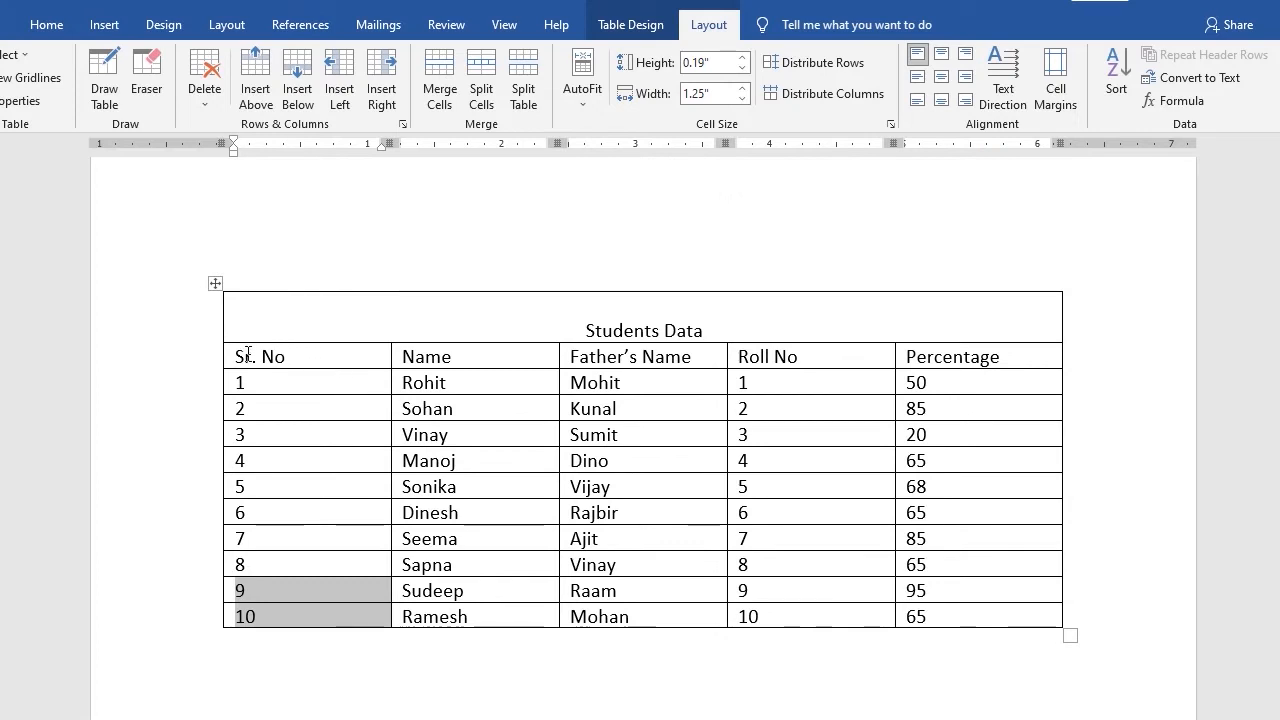
drag(311, 357, 460, 358)
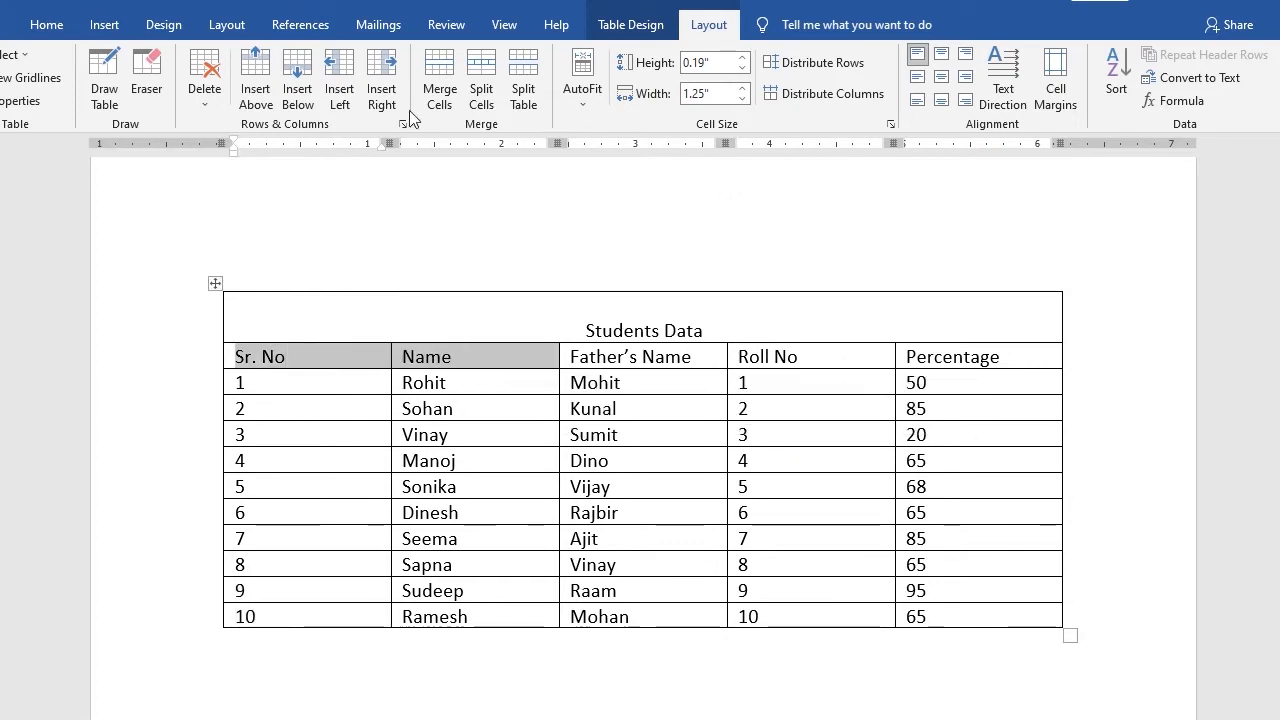
click(445, 84)
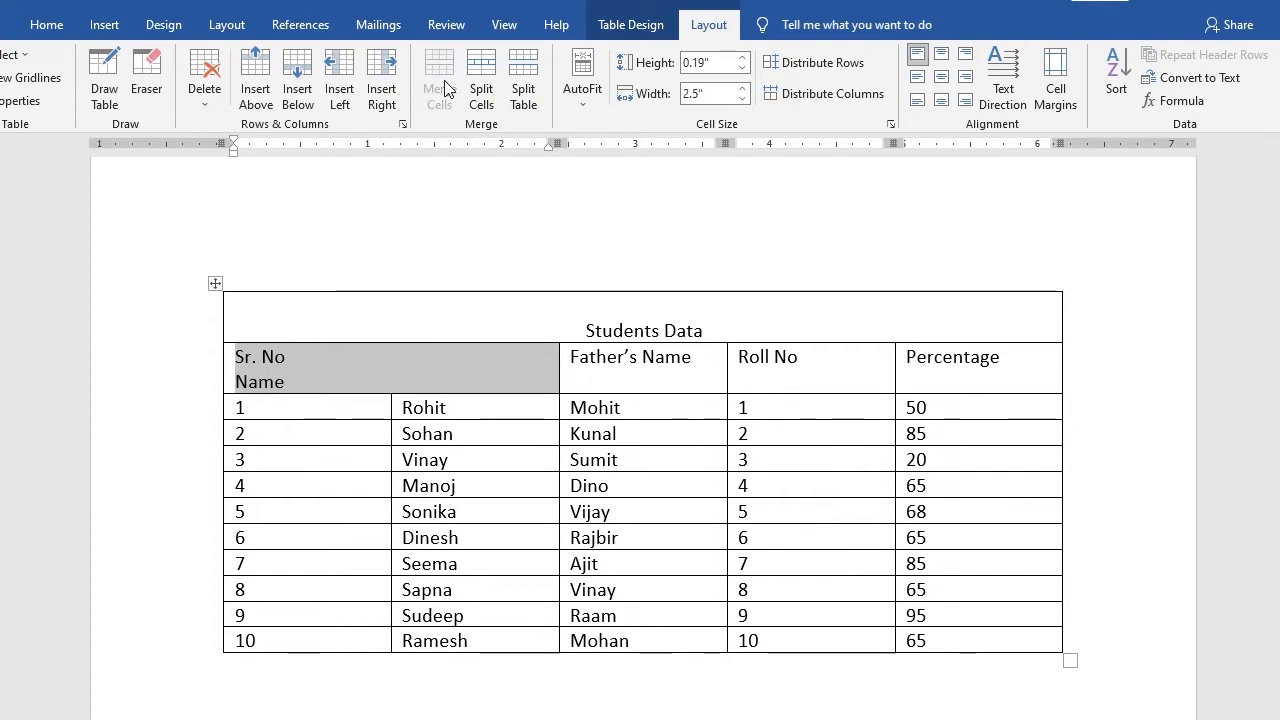
click(284, 368)
drag(309, 389, 189, 351)
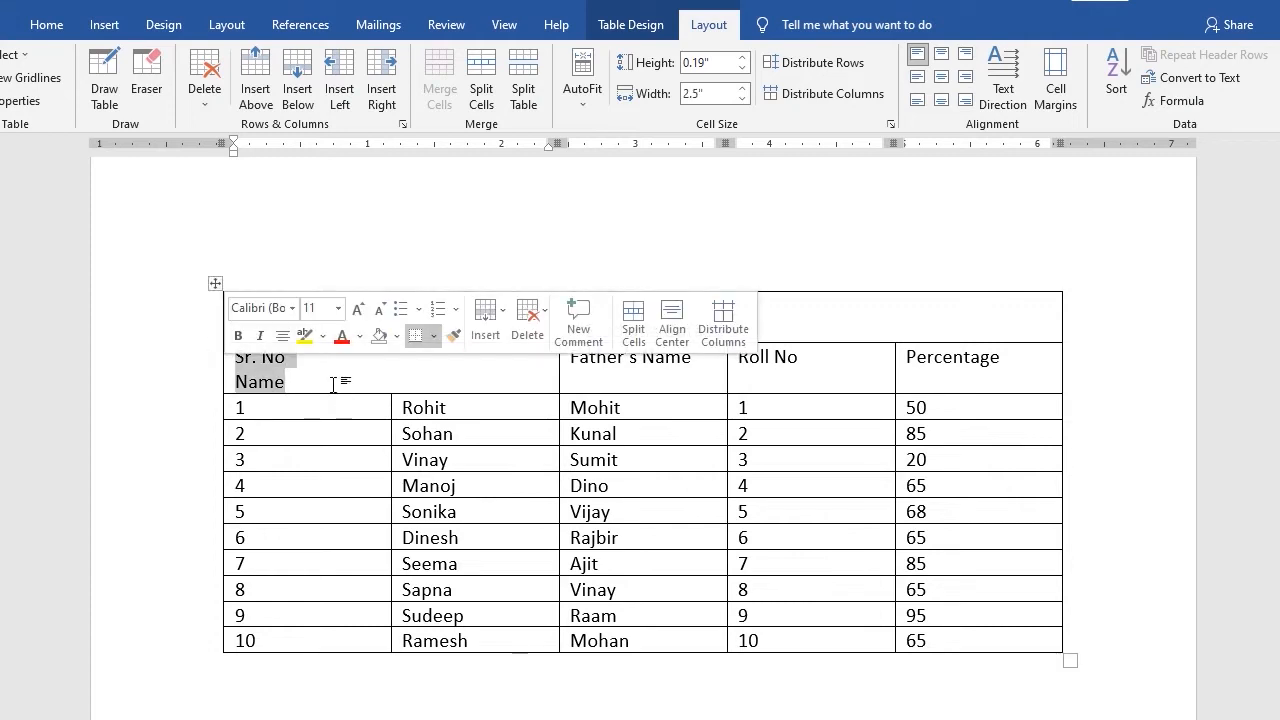
click(332, 385)
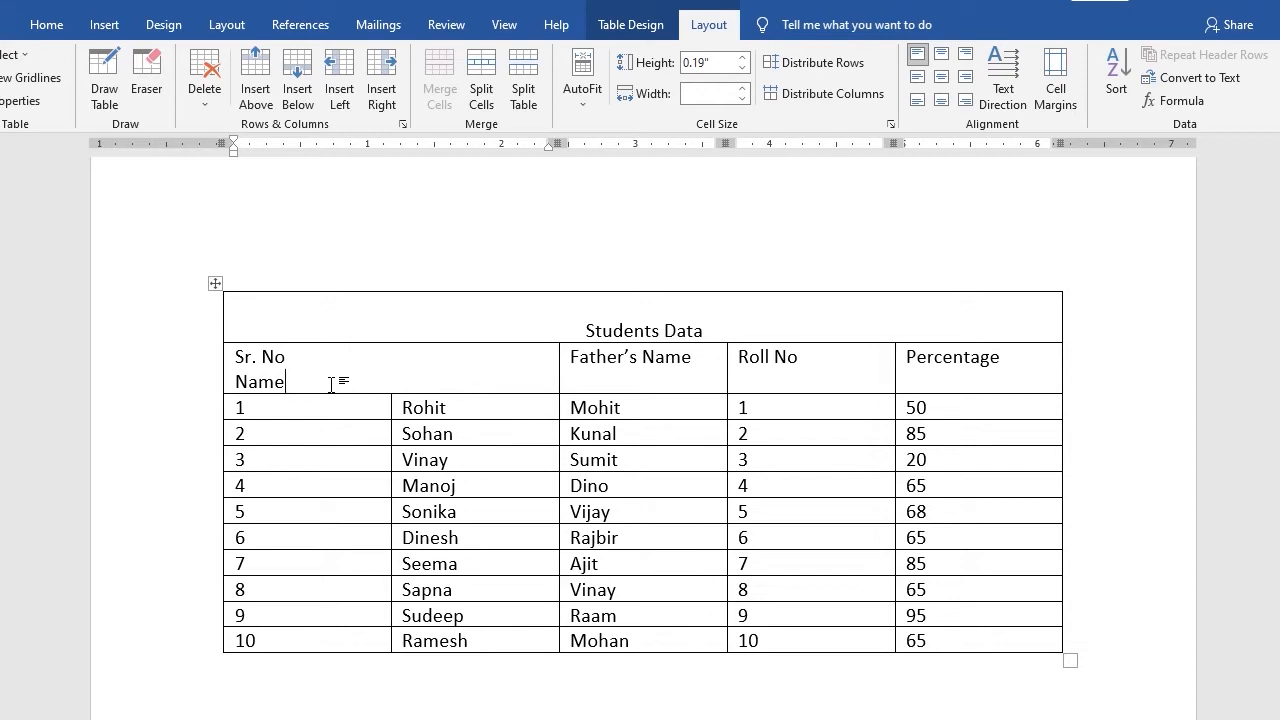
key(ctrl+z)
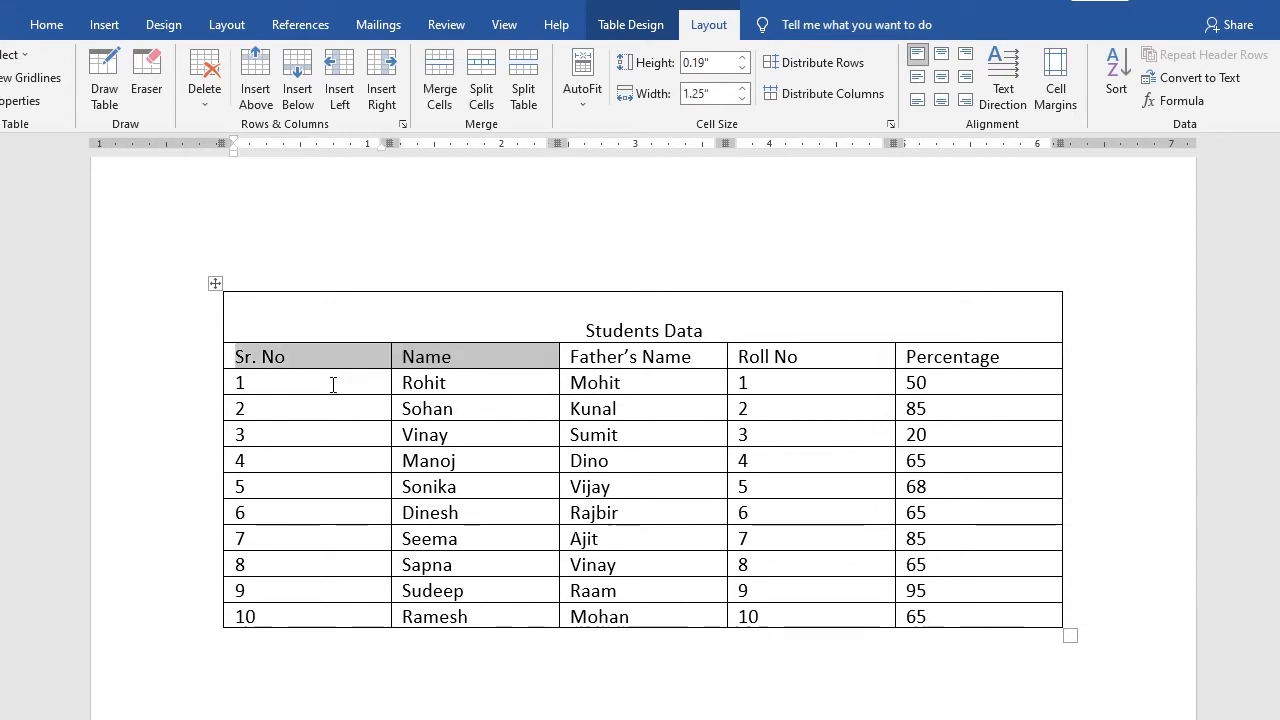
Split the Sr. No header cell into 2 columns and 1 row
click(449, 362)
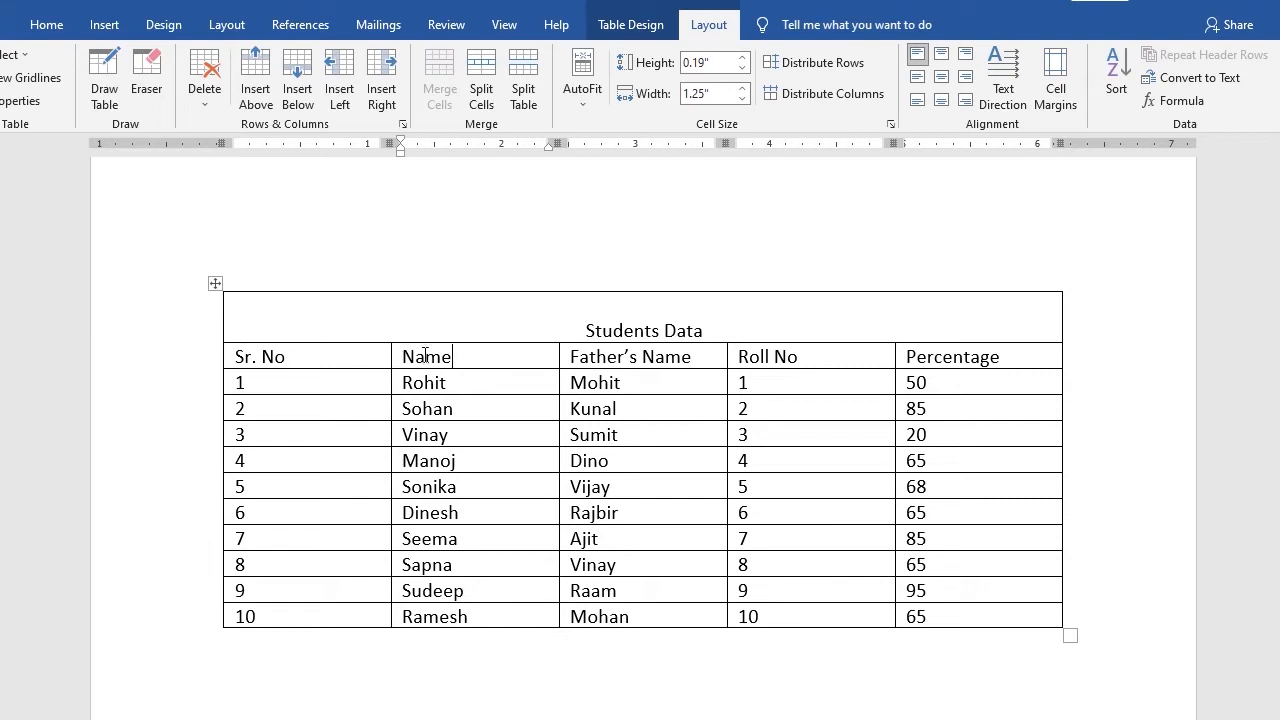
click(323, 359)
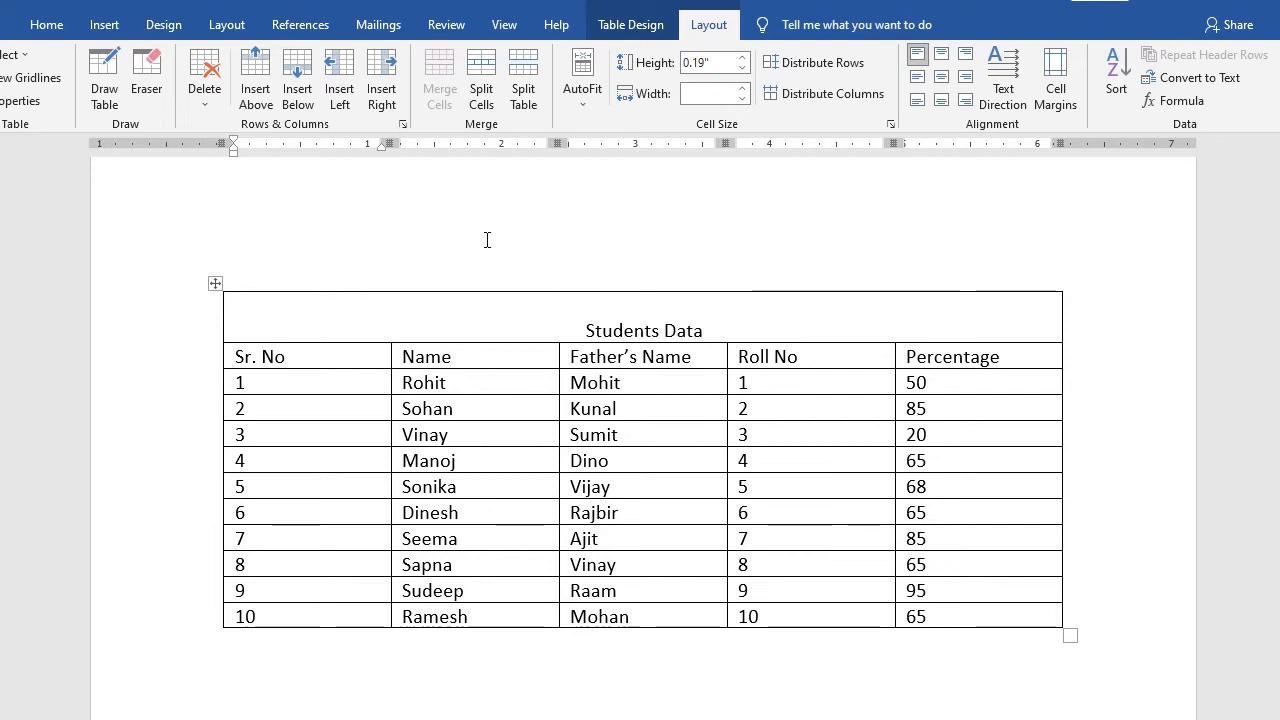
click(483, 80)
drag(849, 446, 586, 232)
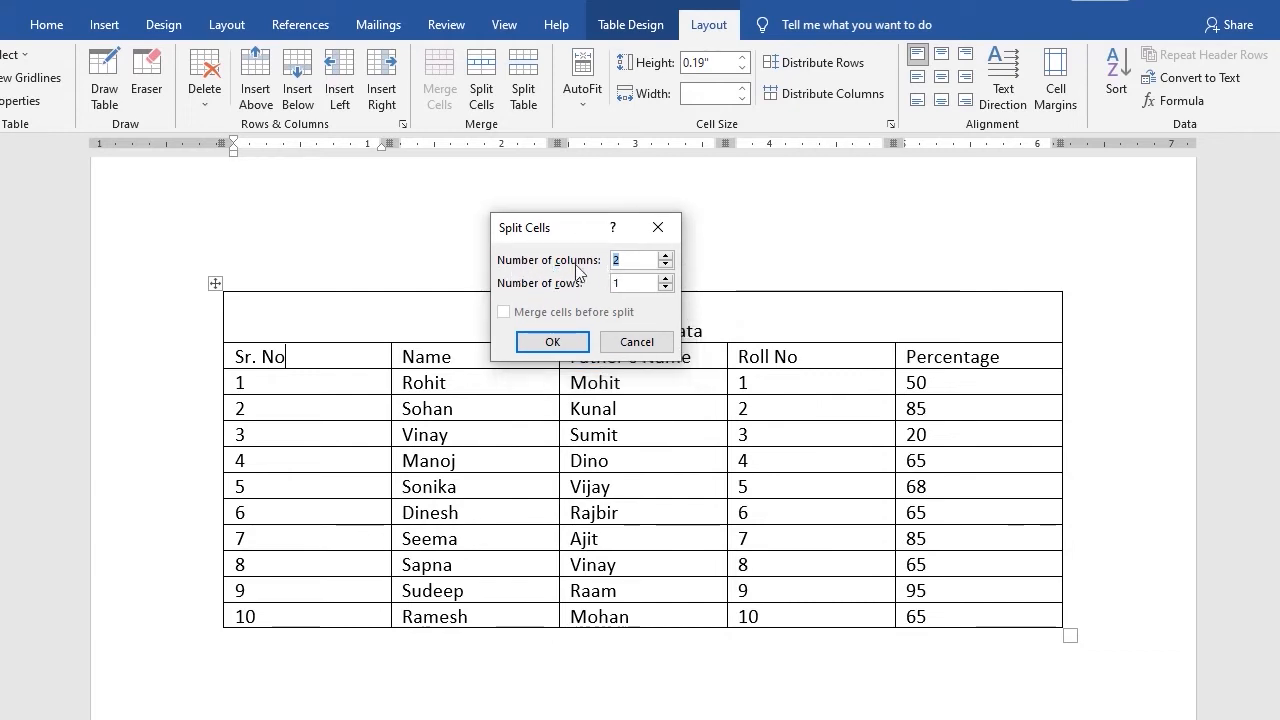
drag(557, 229, 660, 323)
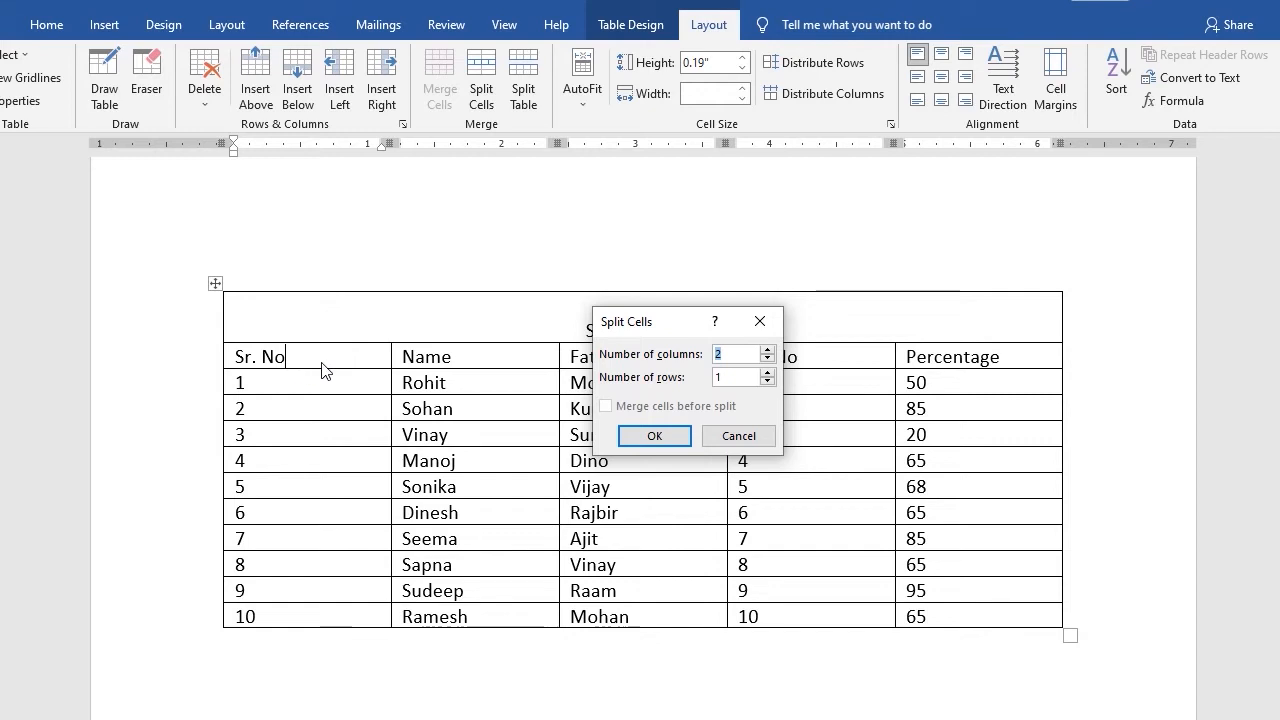
click(739, 353)
drag(739, 353, 676, 355)
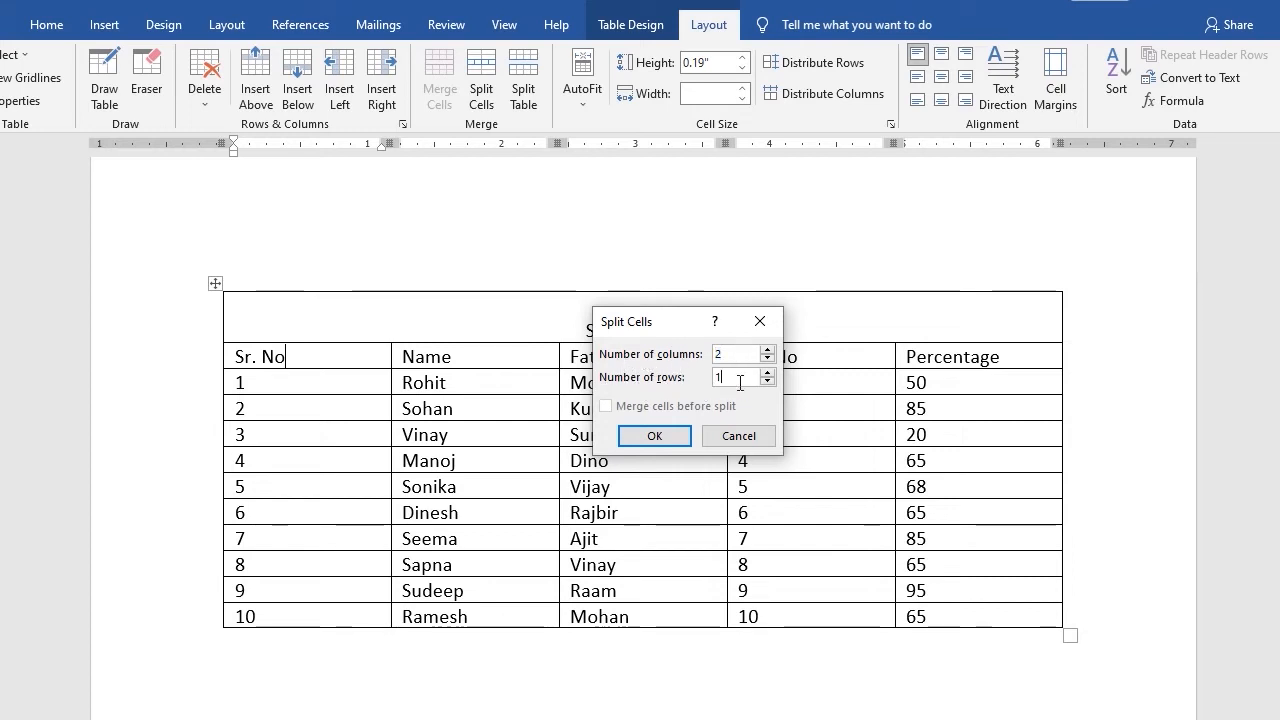
click(655, 435)
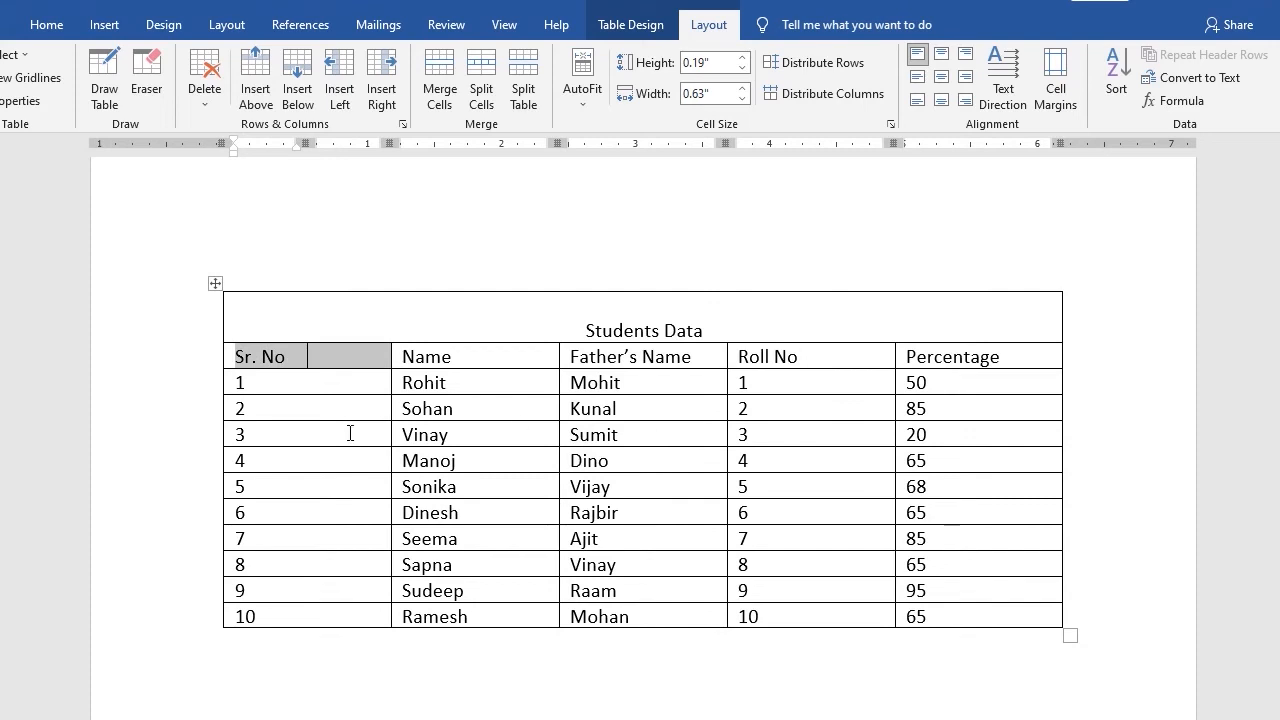
Split the whole row 9 into 10 columns and 1 row, merging its cells before the split
click(300, 358)
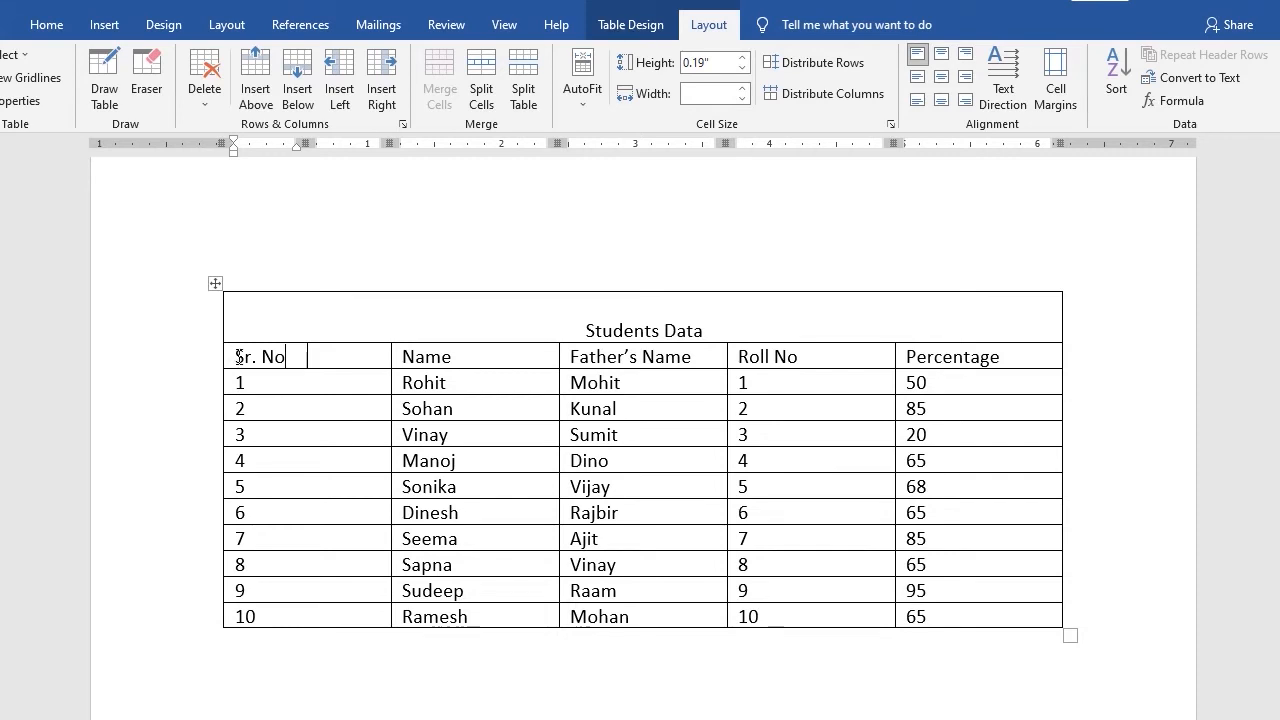
drag(238, 357, 343, 357)
click(346, 357)
drag(237, 585, 919, 575)
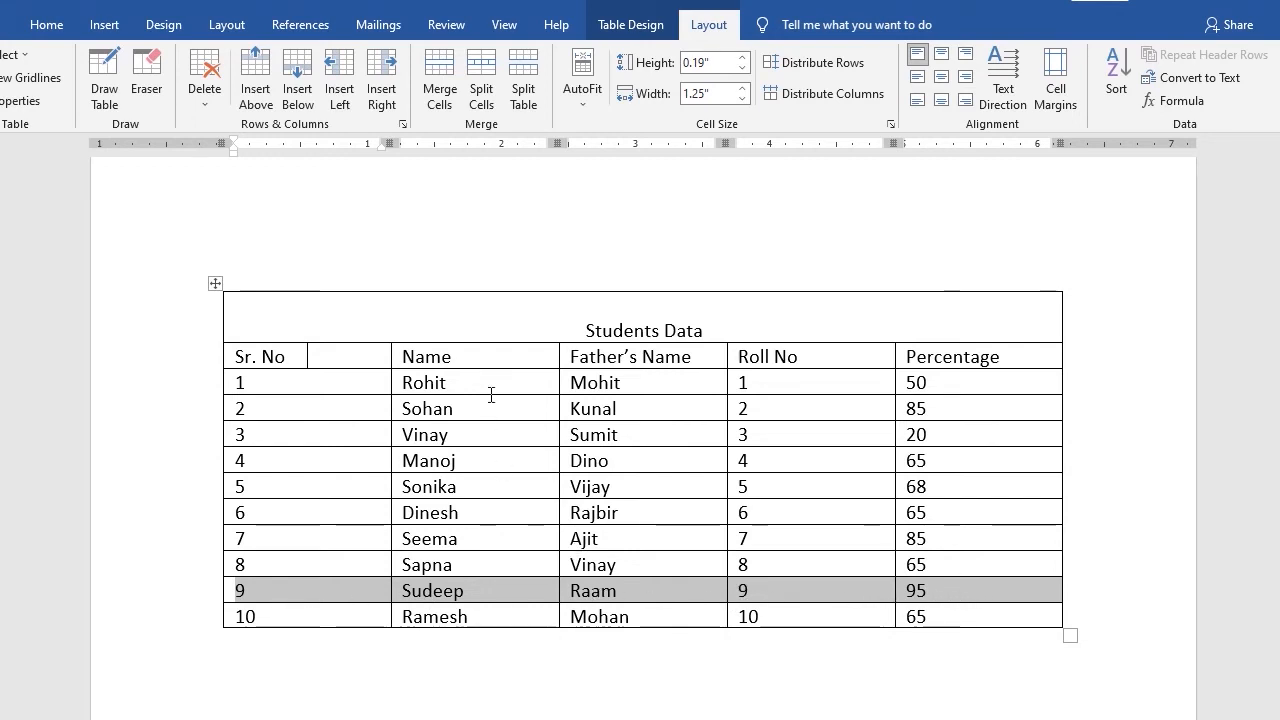
click(486, 90)
drag(664, 326, 714, 280)
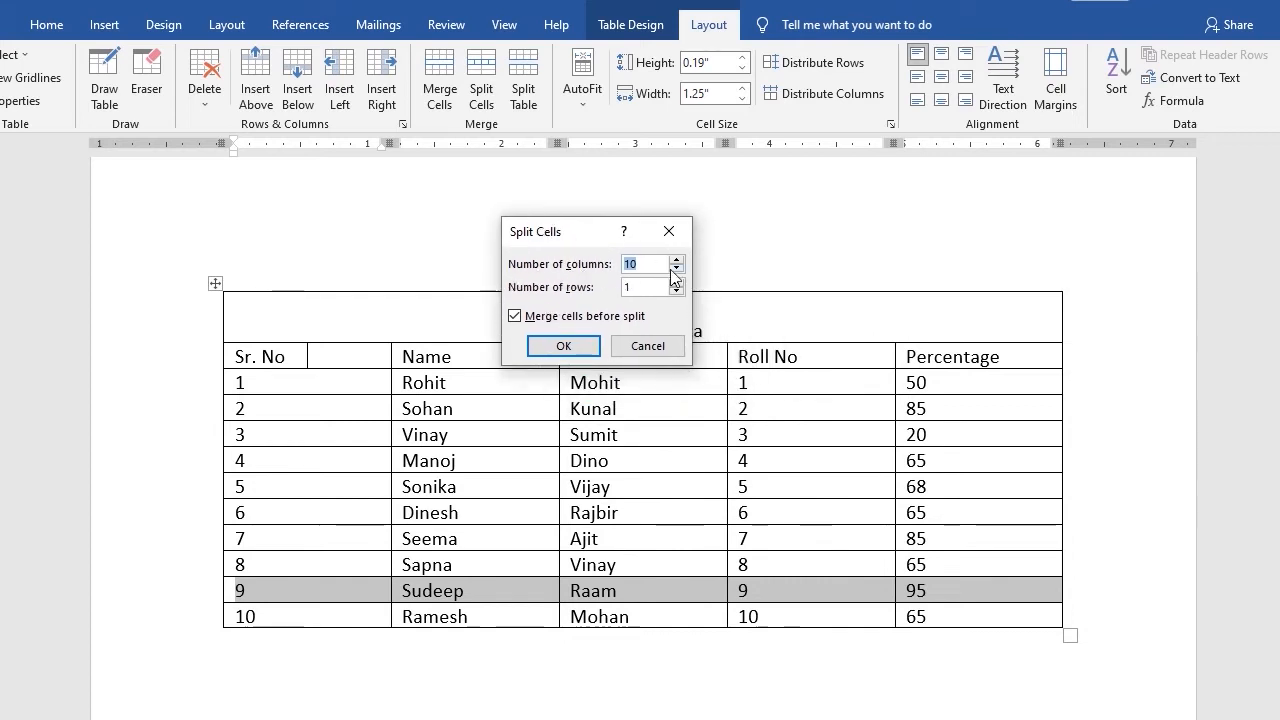
drag(566, 235, 596, 203)
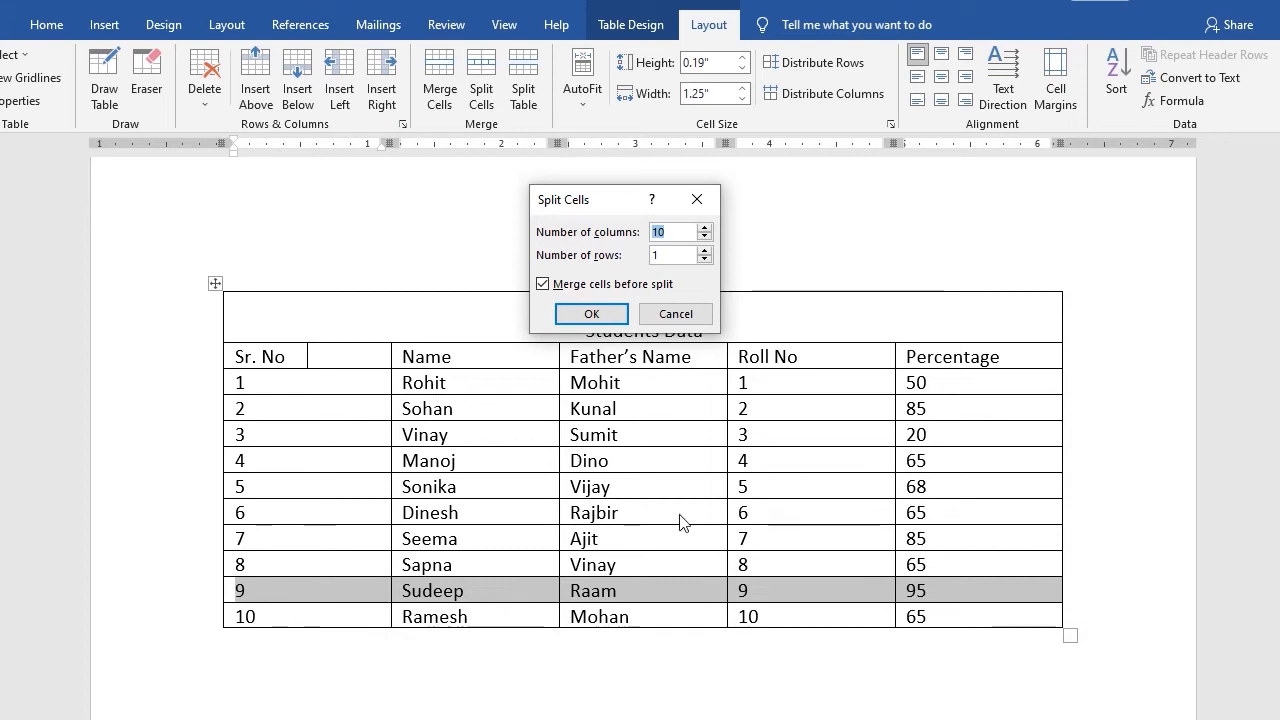
drag(683, 228, 515, 224)
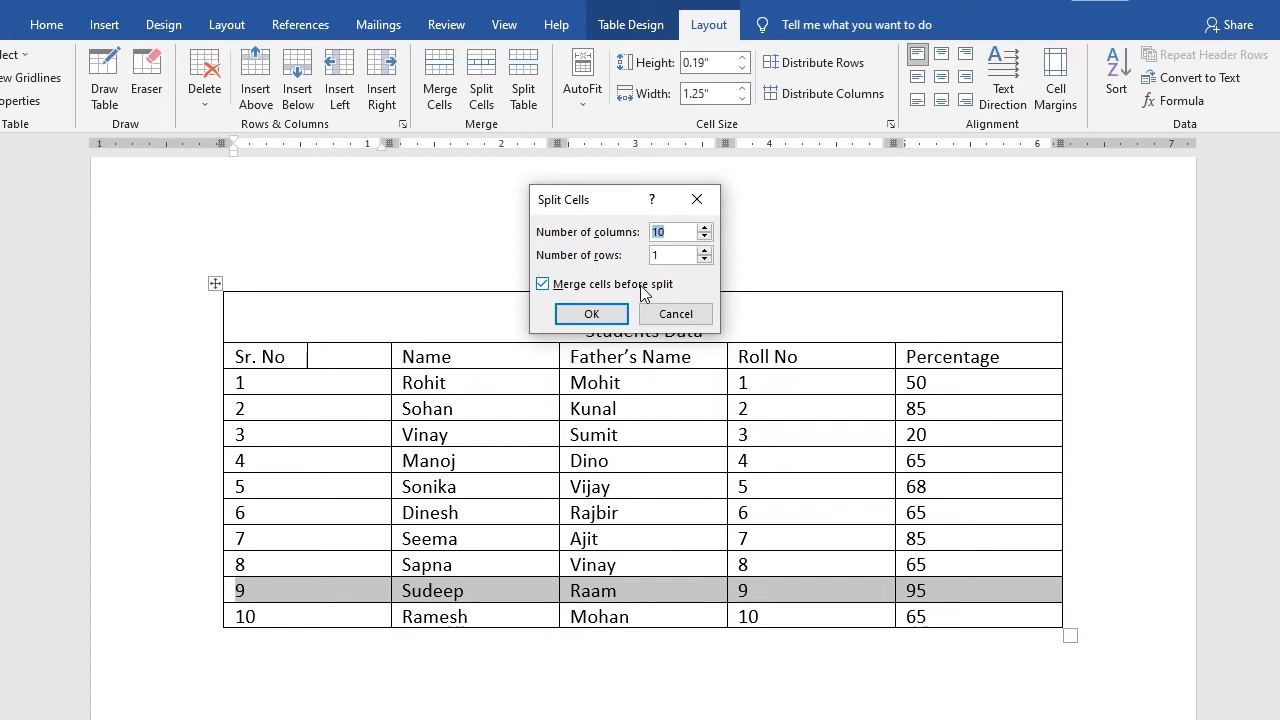
click(594, 314)
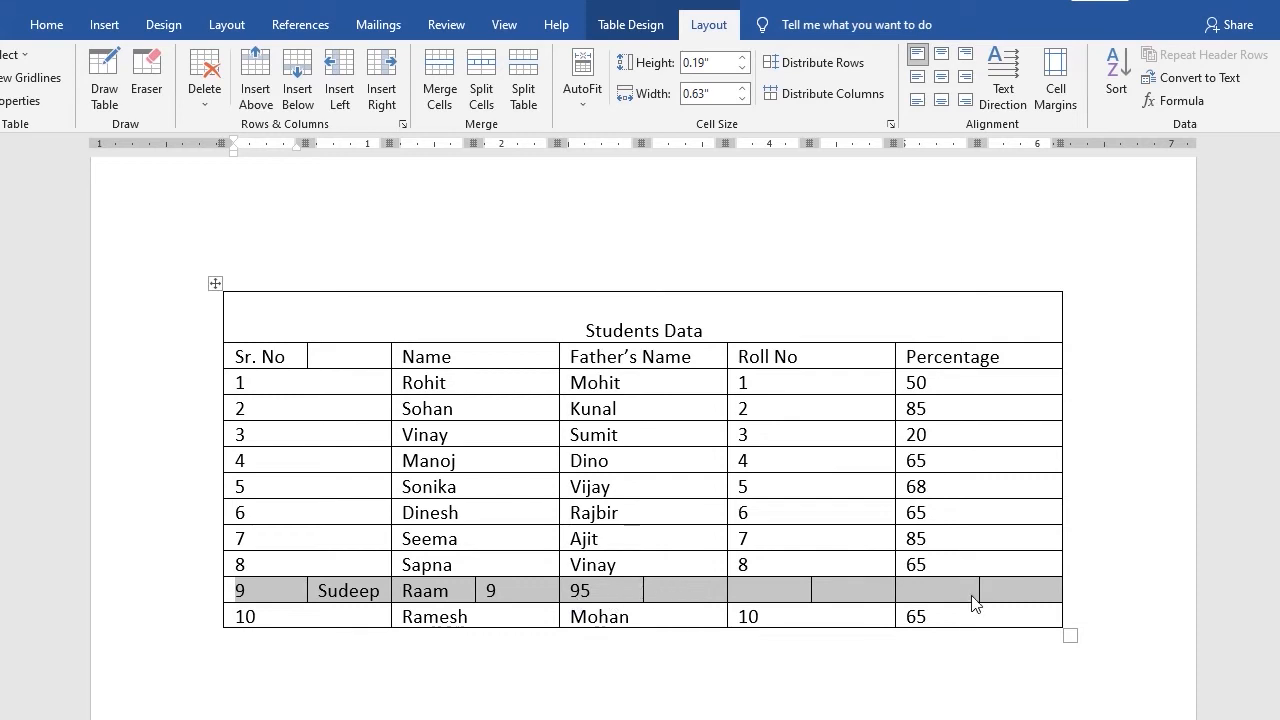
Undo the 10-column split of row 9, then split each row 9 cell into 2 columns without merging and undo it
key(ctrl+z)
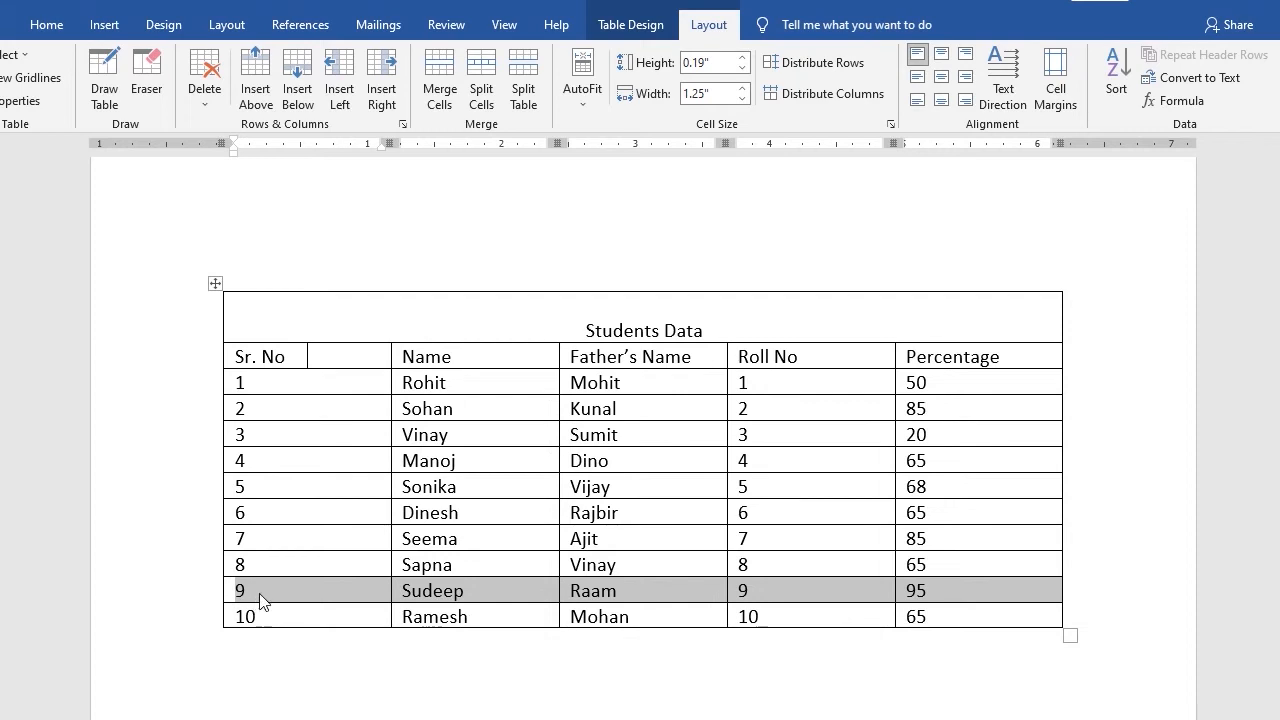
click(470, 72)
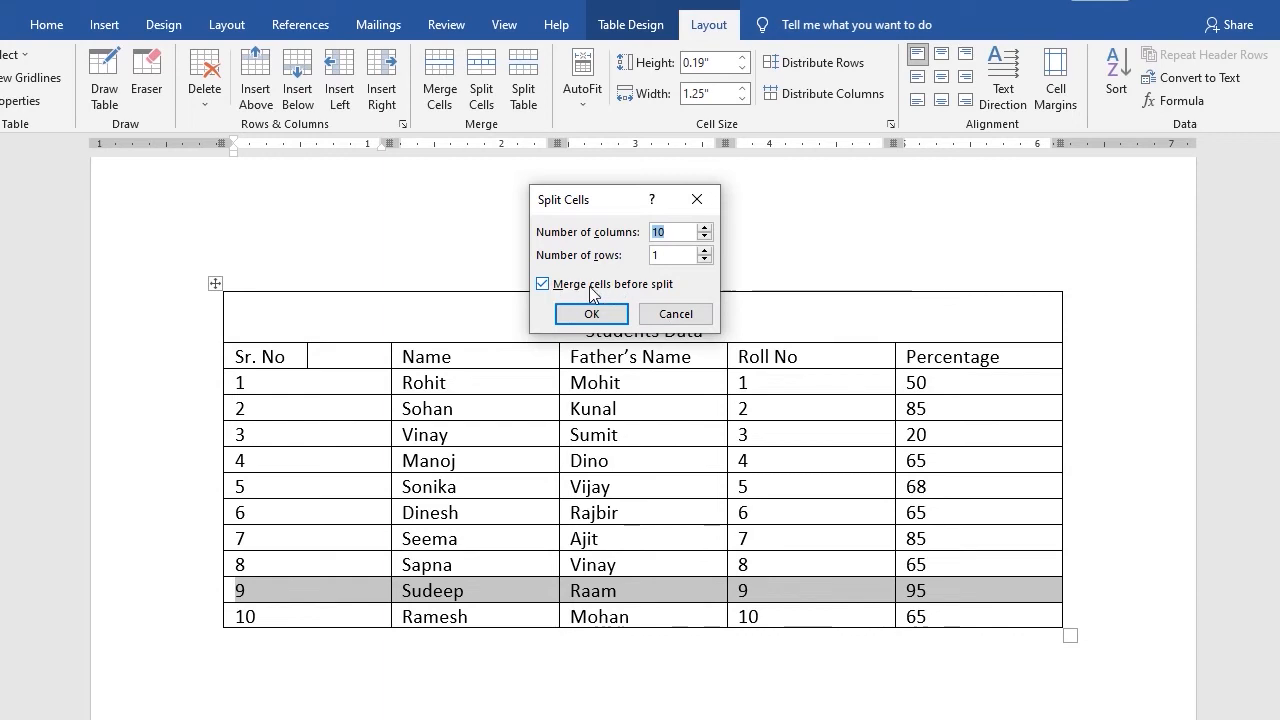
click(618, 288)
drag(614, 203, 619, 354)
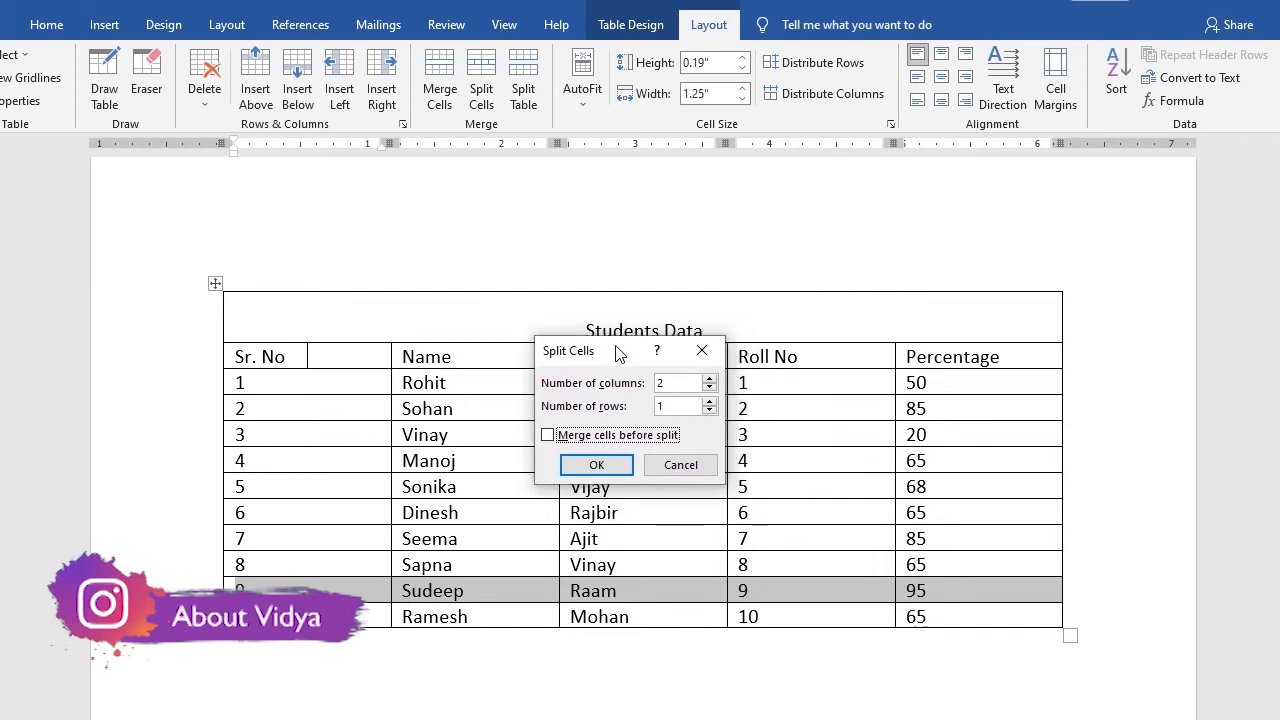
double_click(660, 383)
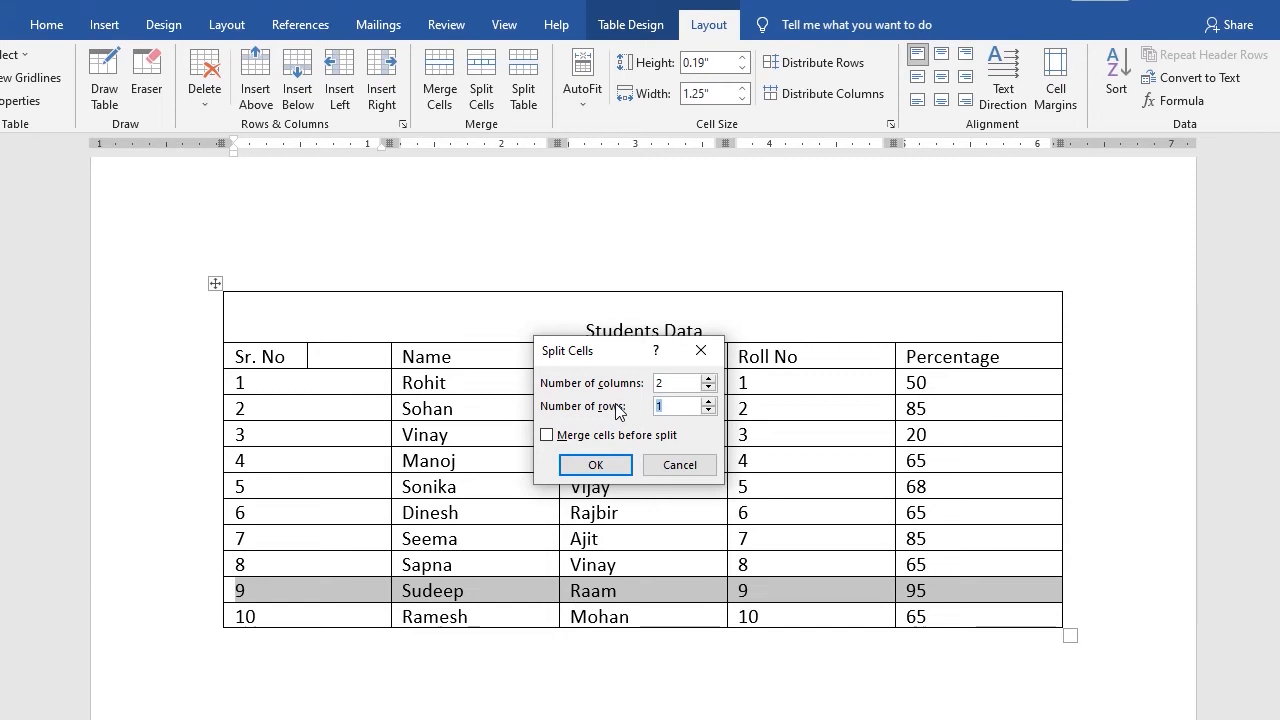
drag(664, 406, 619, 413)
click(616, 460)
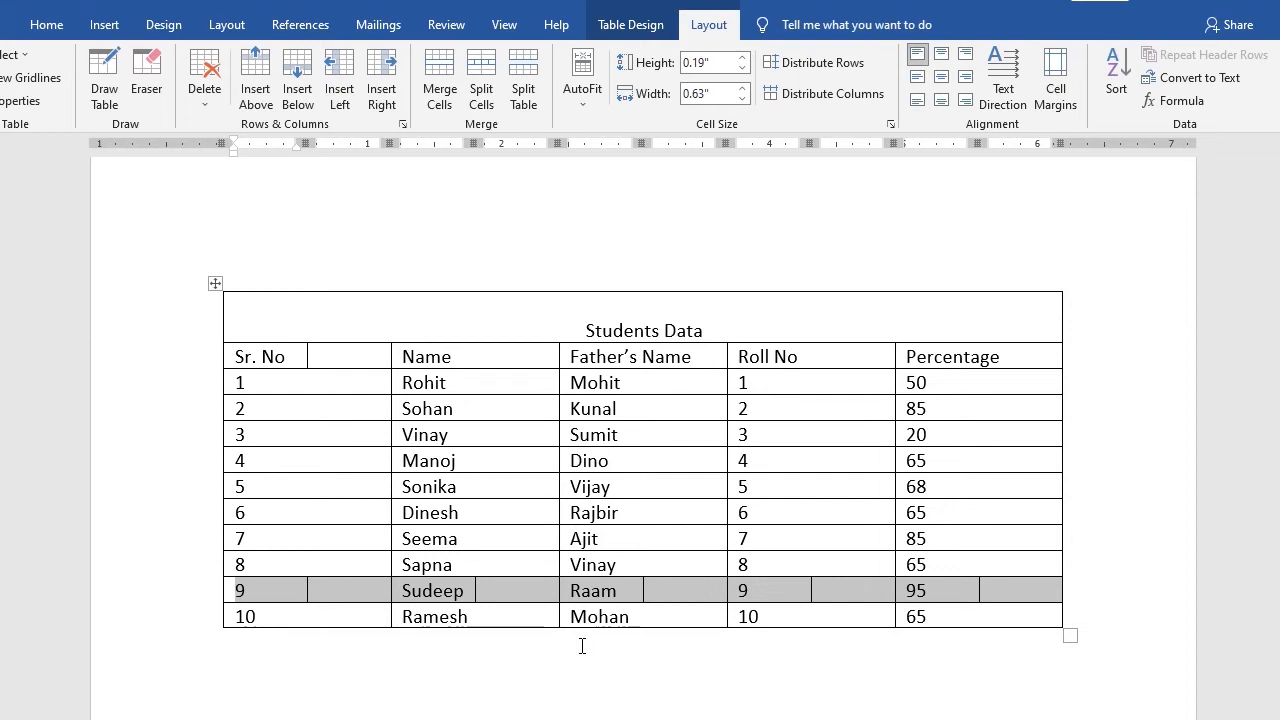
key(ctrl+z)
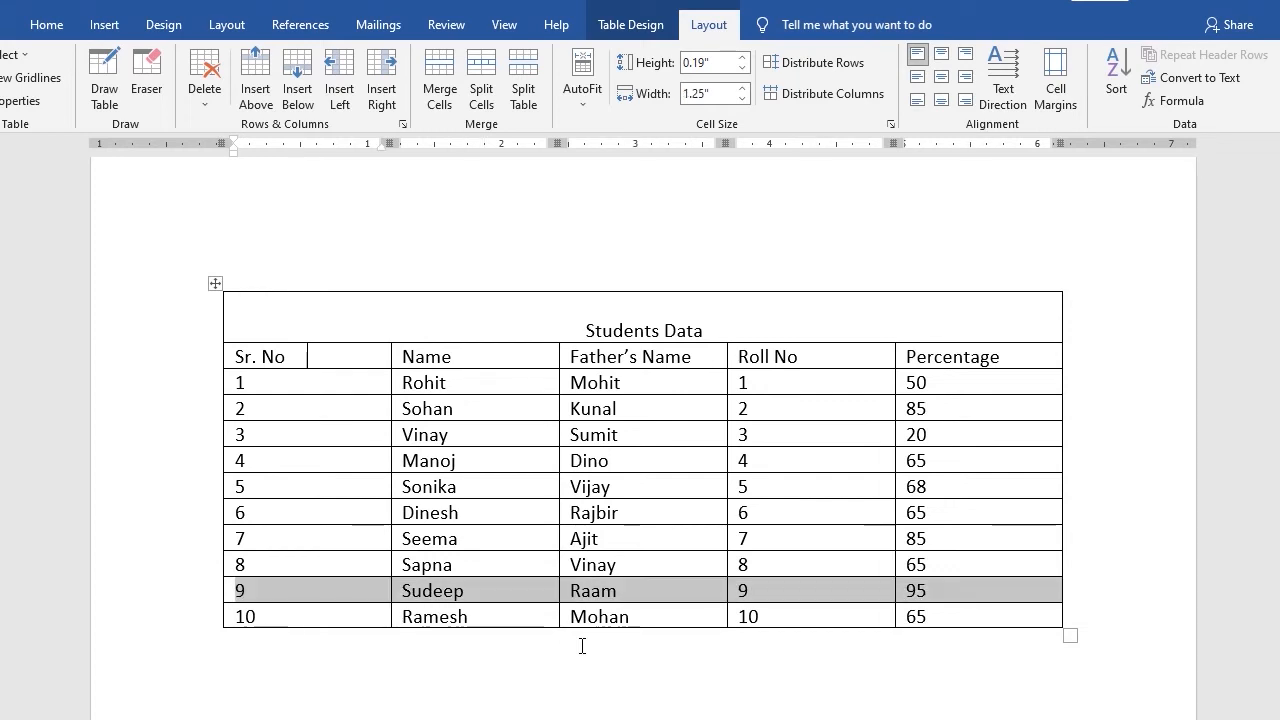
Split the table above the Dinesh row, then delete the gap to rejoin the two tables
click(474, 535)
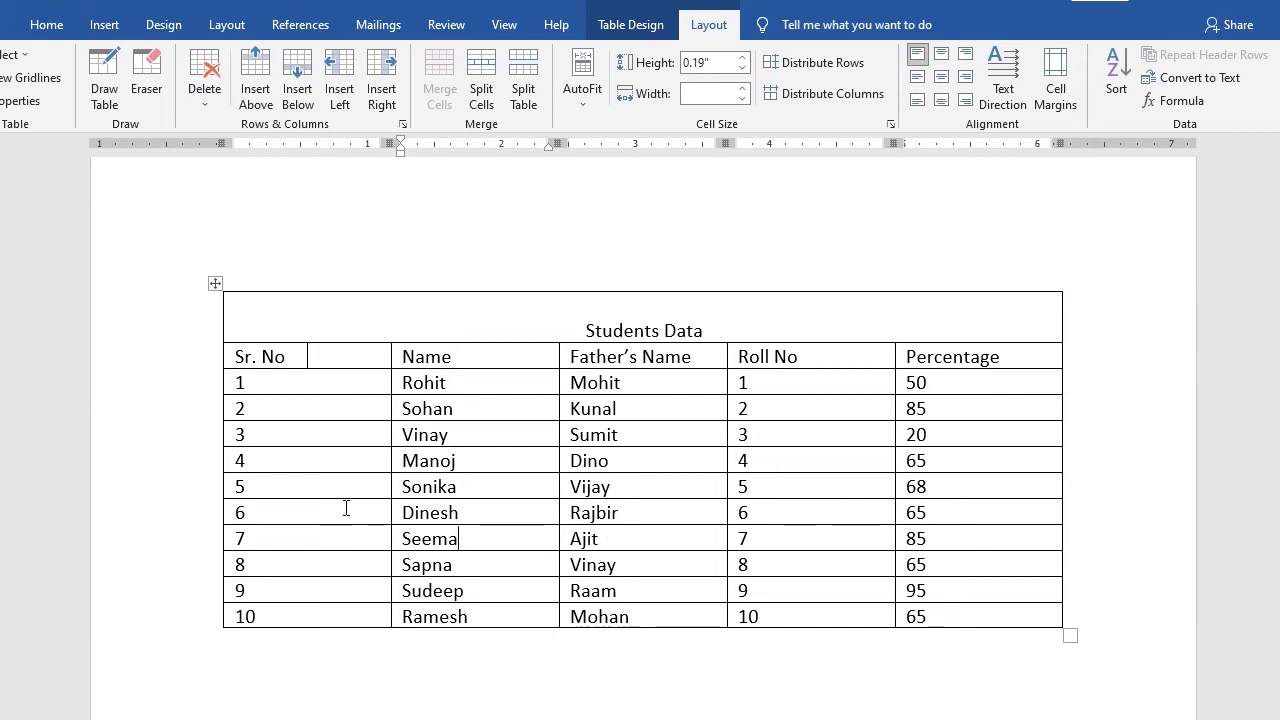
click(507, 516)
click(522, 88)
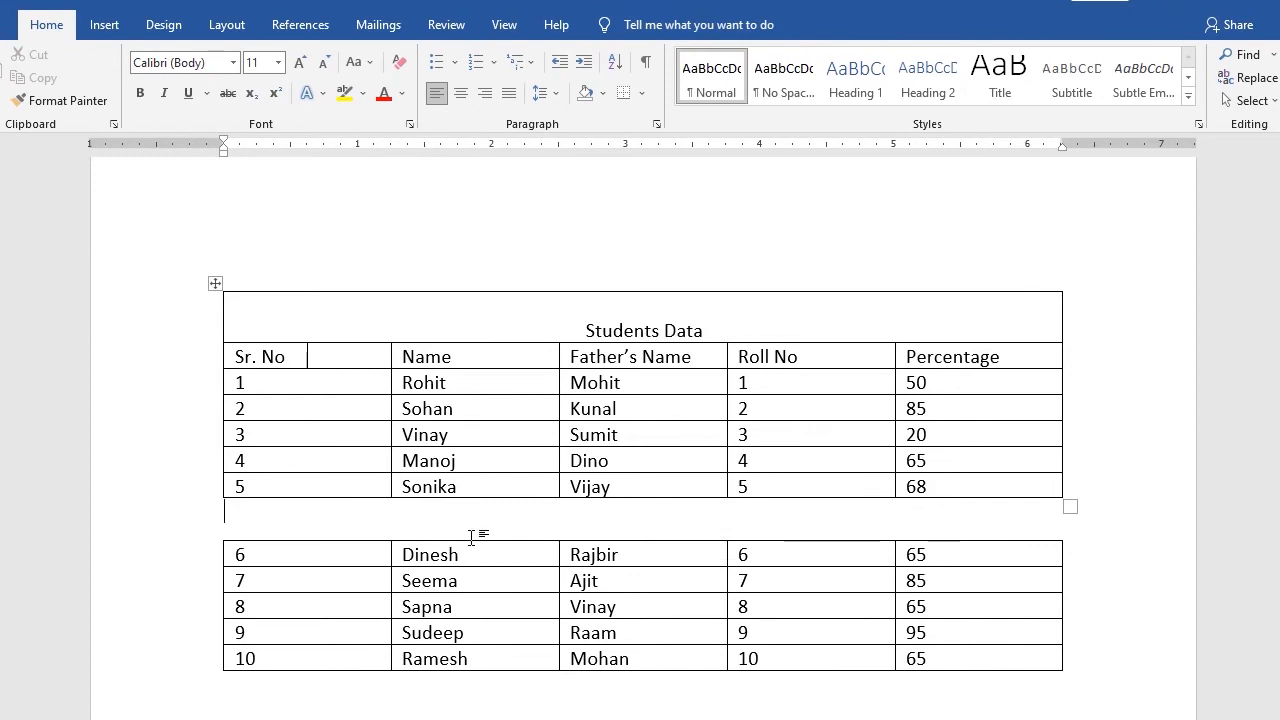
scroll(629, 273, down, 3)
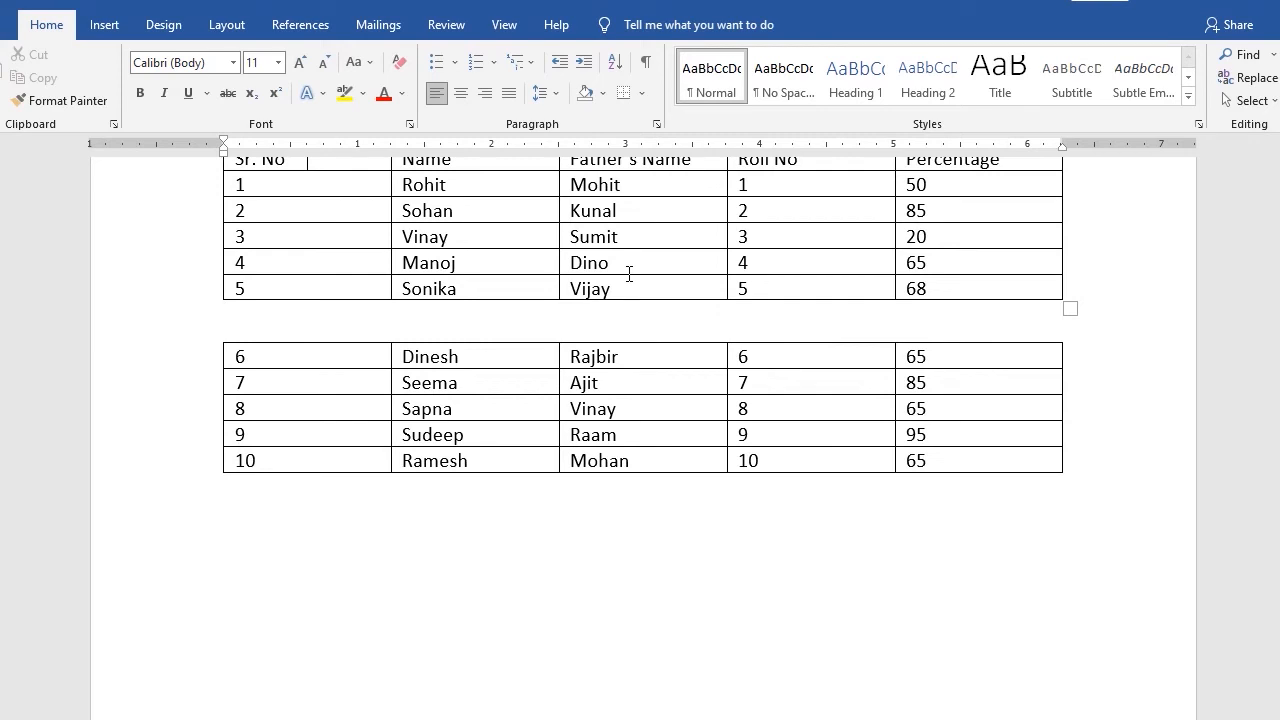
key(Delete)
scroll(605, 293, up, 3)
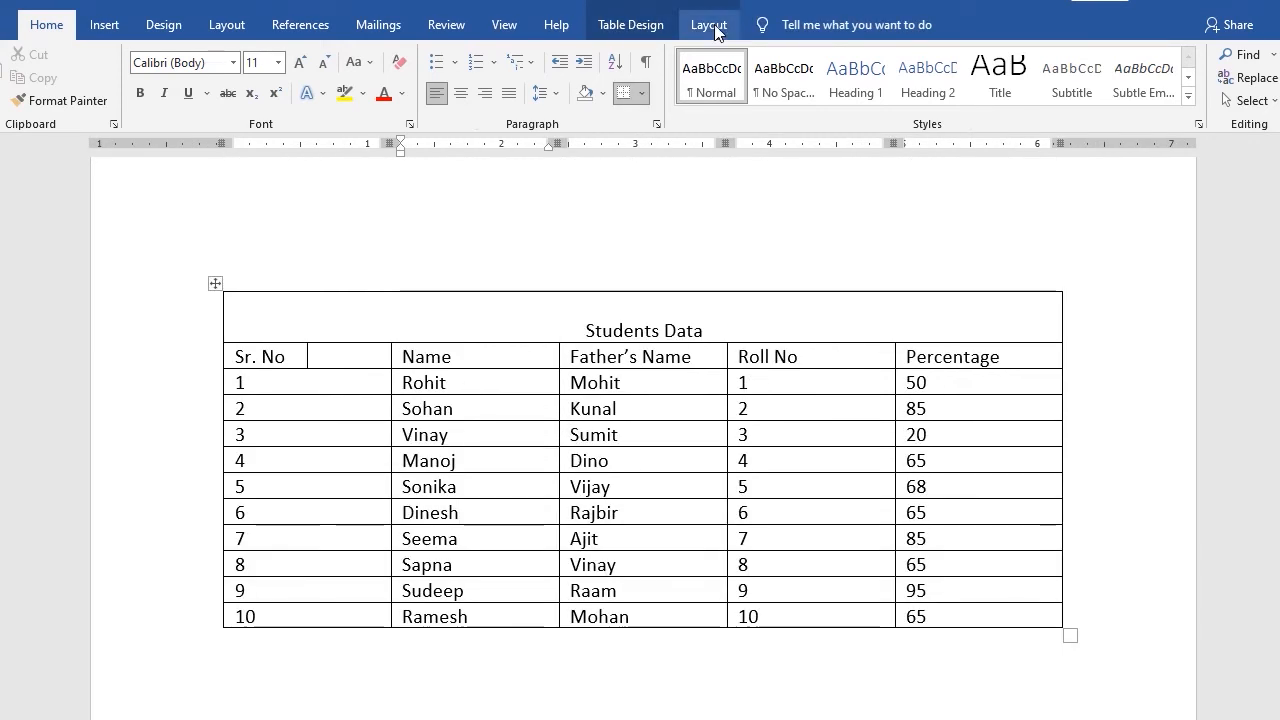
Apply AutoFit Contents to the table
click(714, 28)
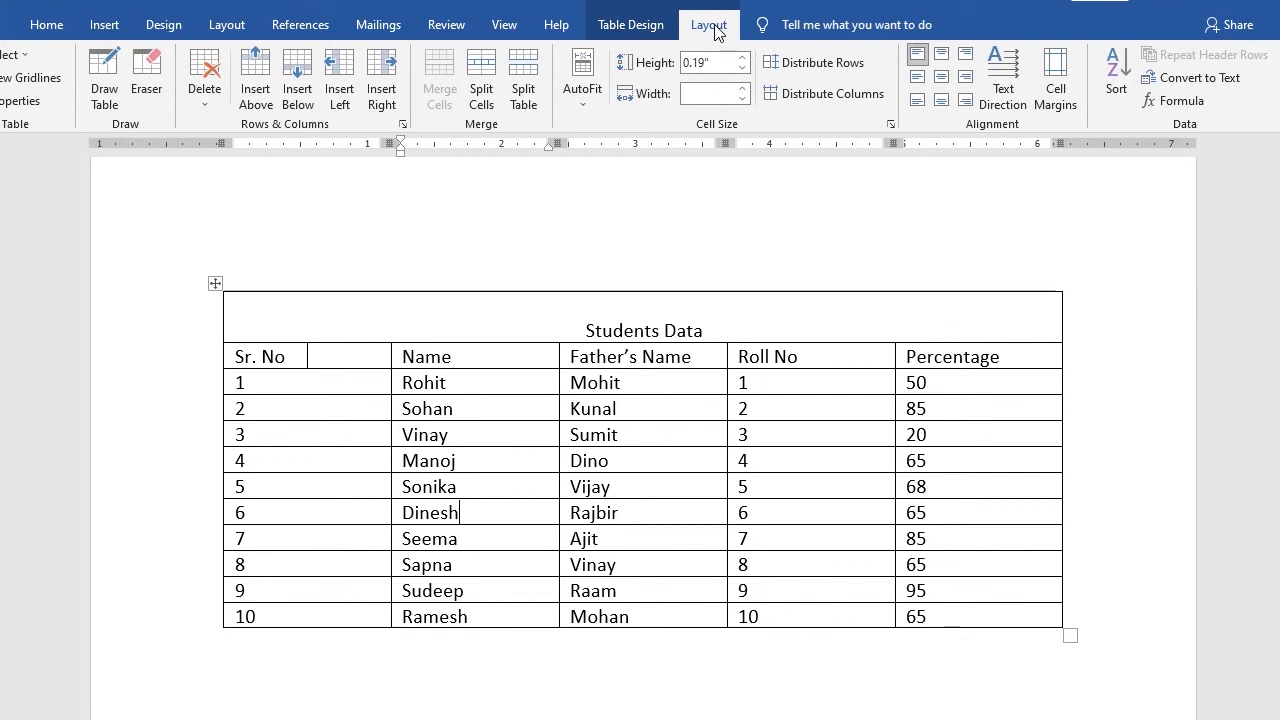
click(588, 101)
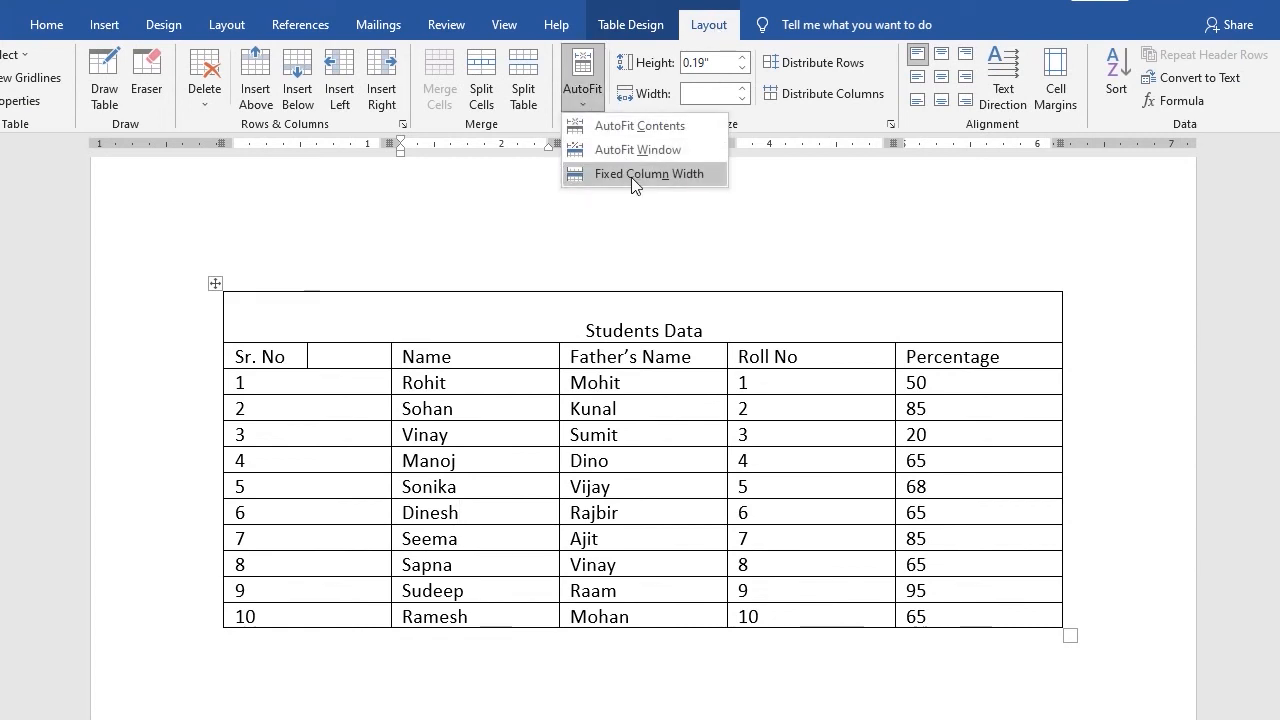
click(636, 127)
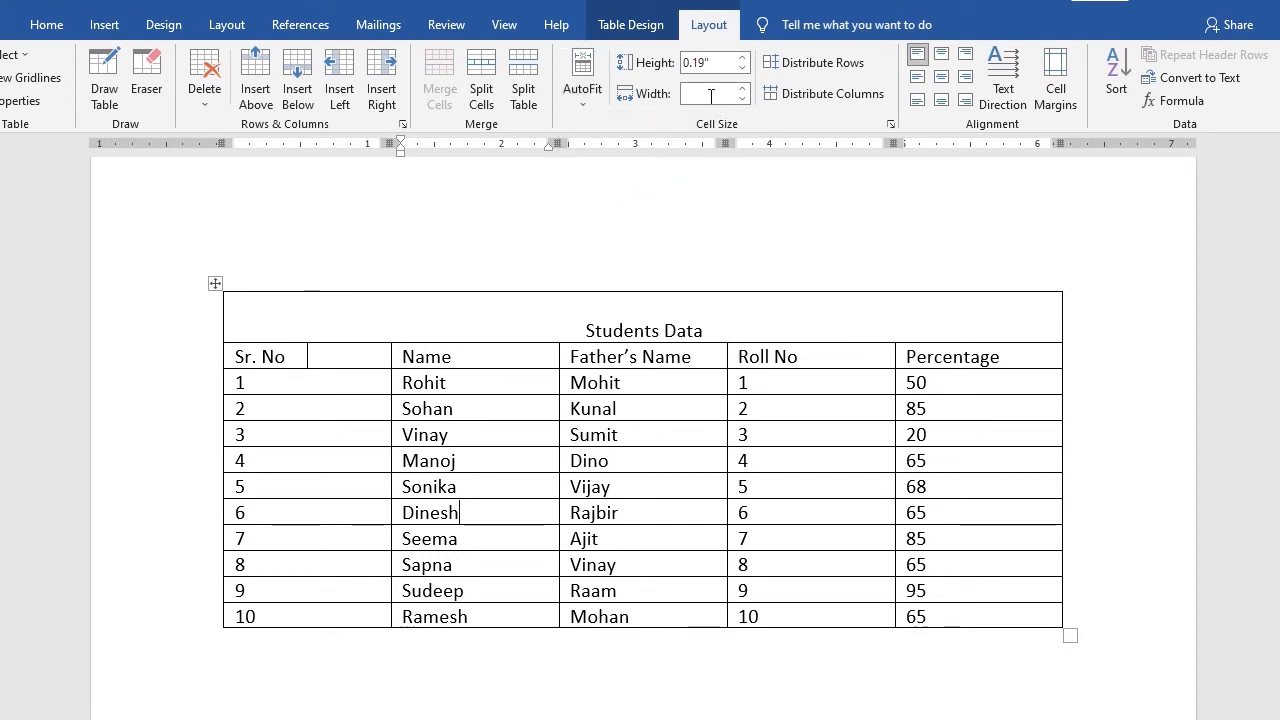
Set the height of row 2 to 0.3 inches
click(300, 408)
click(338, 404)
click(347, 379)
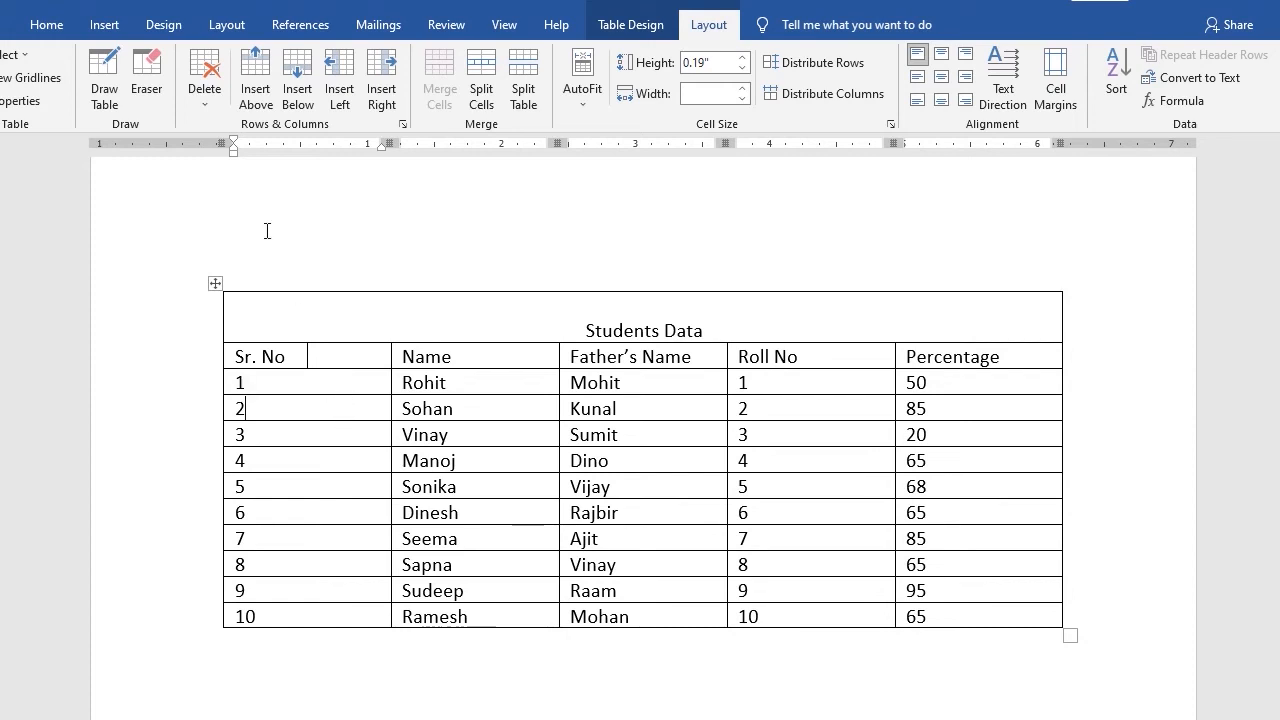
click(743, 58)
click(743, 58)
click(743, 58)
click(743, 58)
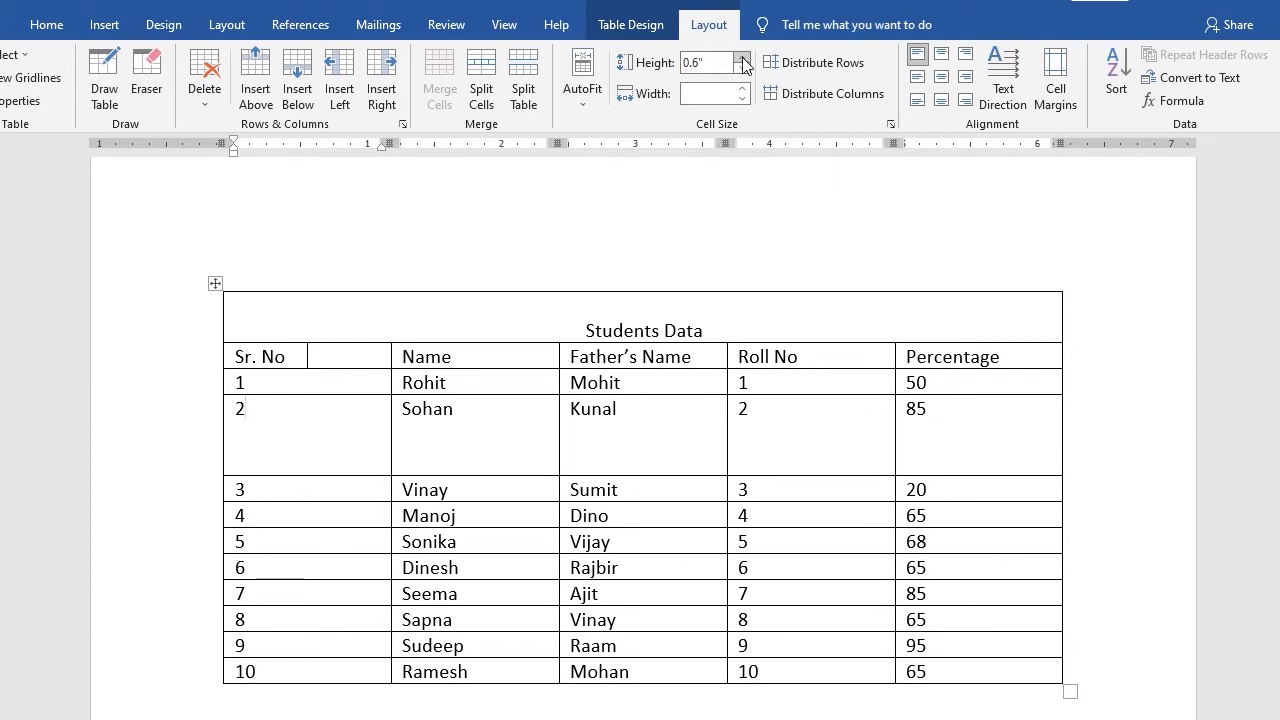
click(743, 68)
click(743, 68)
click(743, 68)
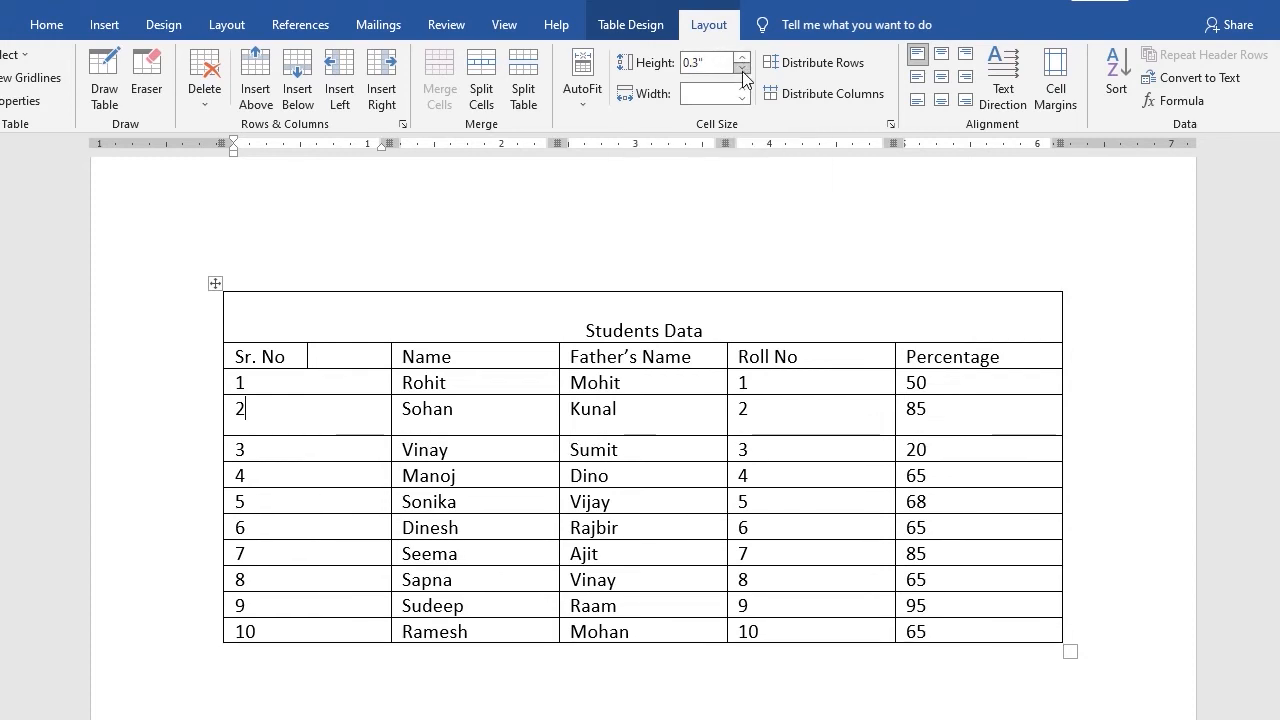
Set the height of row 5 to 0.4 inches
scroll(307, 420, down, 1)
click(315, 395)
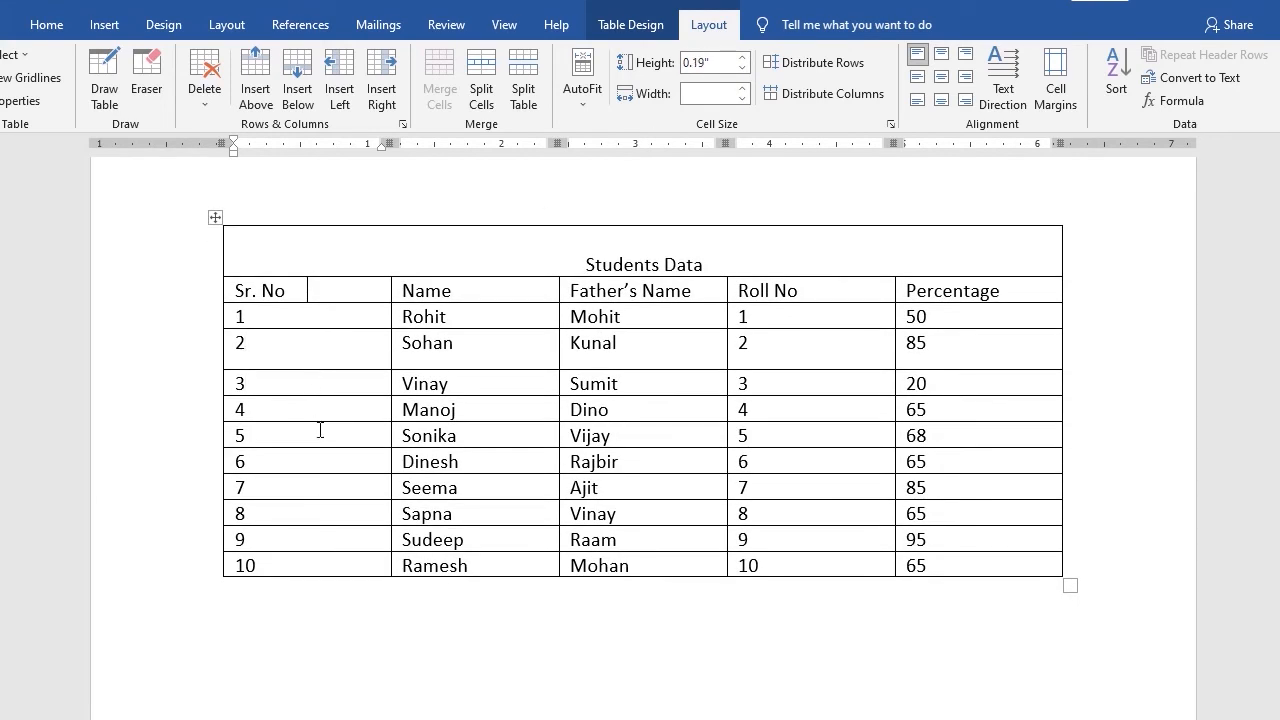
click(743, 57)
click(743, 57)
click(743, 57)
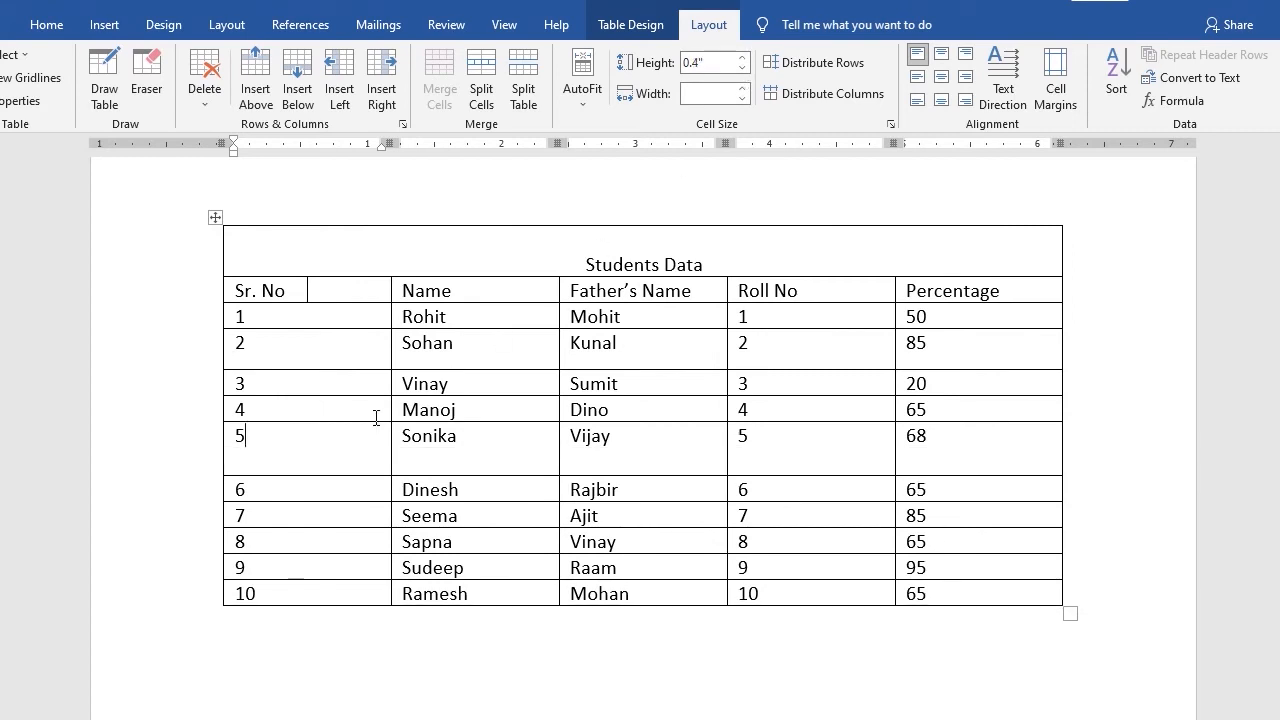
Distribute the table rows evenly, then undo the distribution
scroll(354, 432, down, 1)
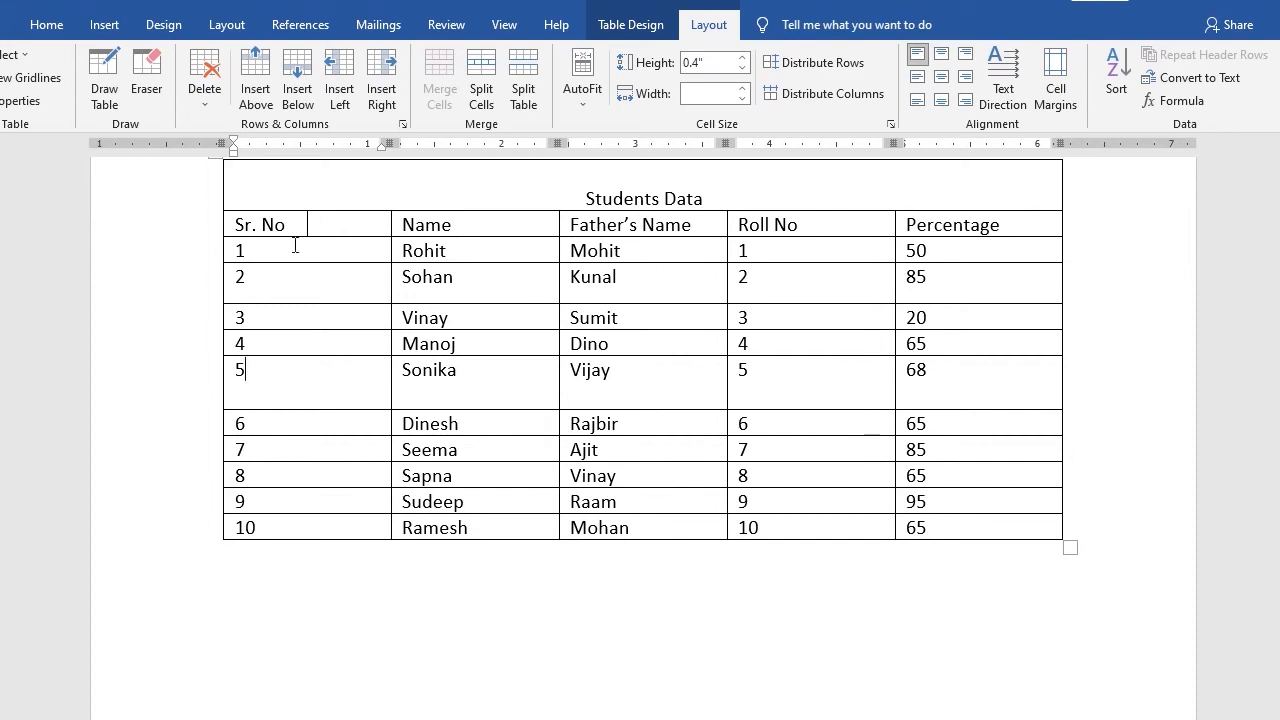
click(768, 70)
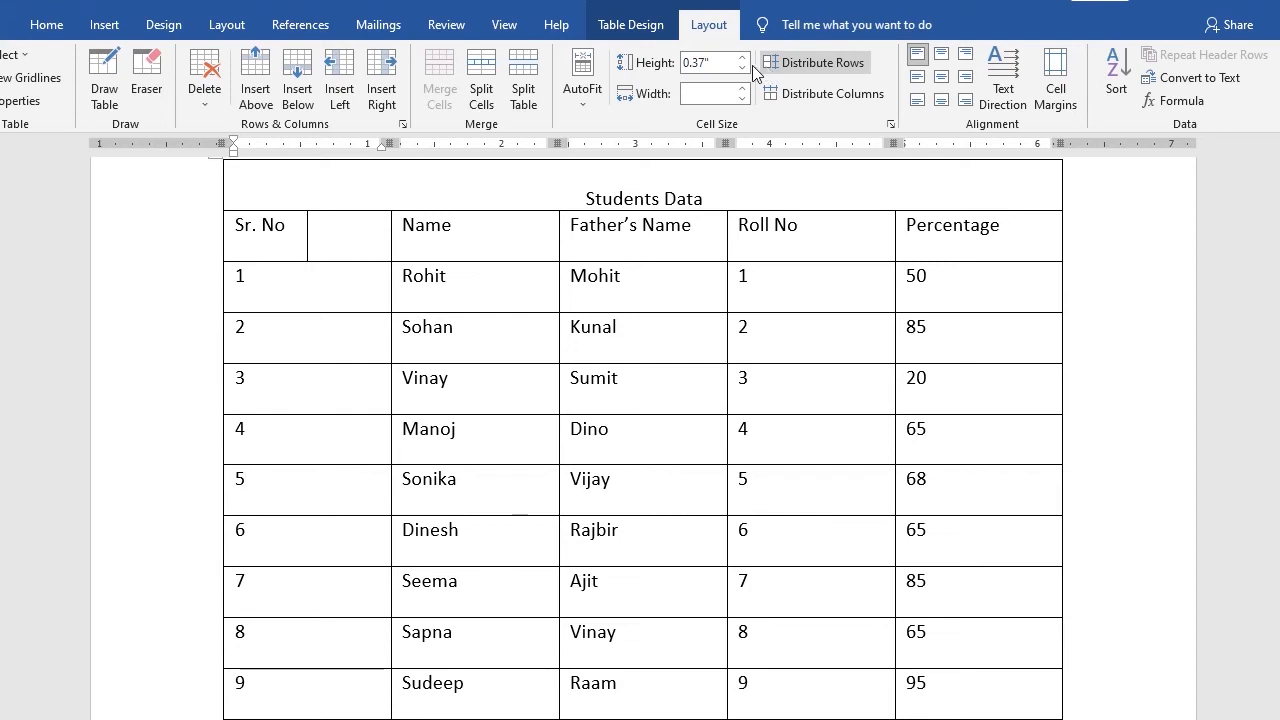
scroll(387, 407, down, 4)
scroll(586, 457, up, 3)
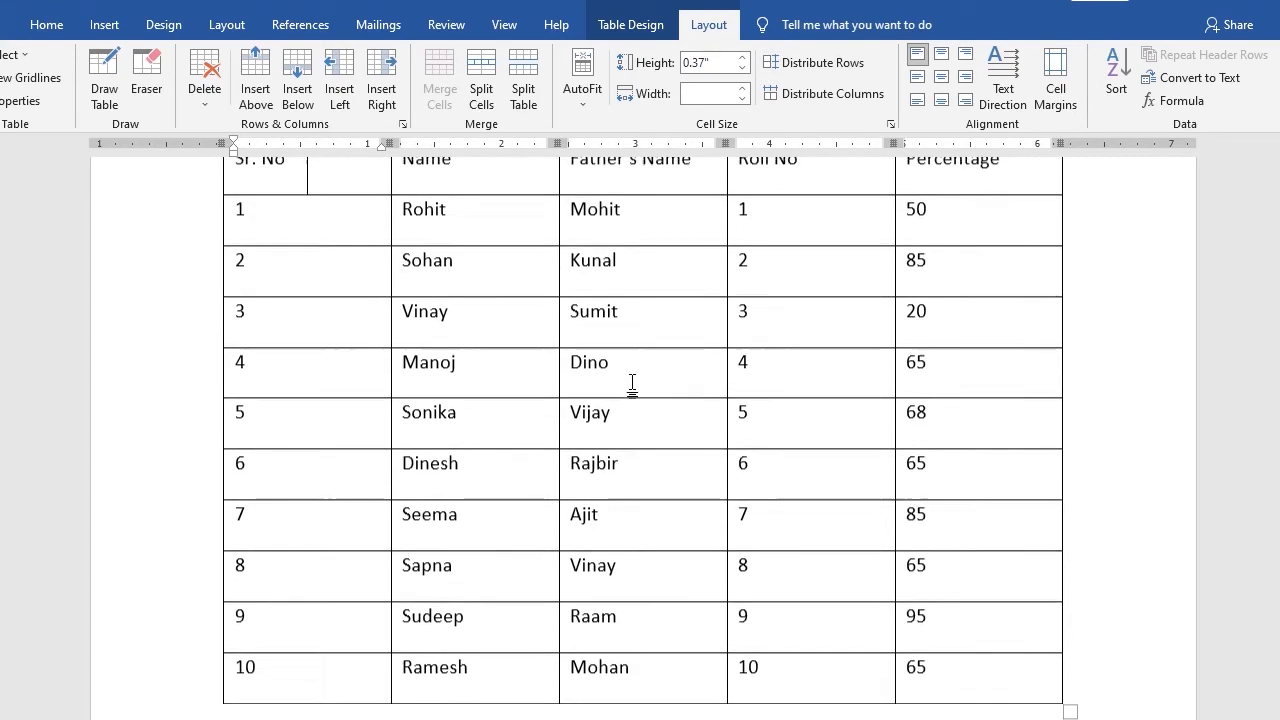
key(ctrl+z)
Enlarge row 3 by moving its lower border down, then undo that resize and the row 5 height change
scroll(431, 333, up, 1)
click(334, 391)
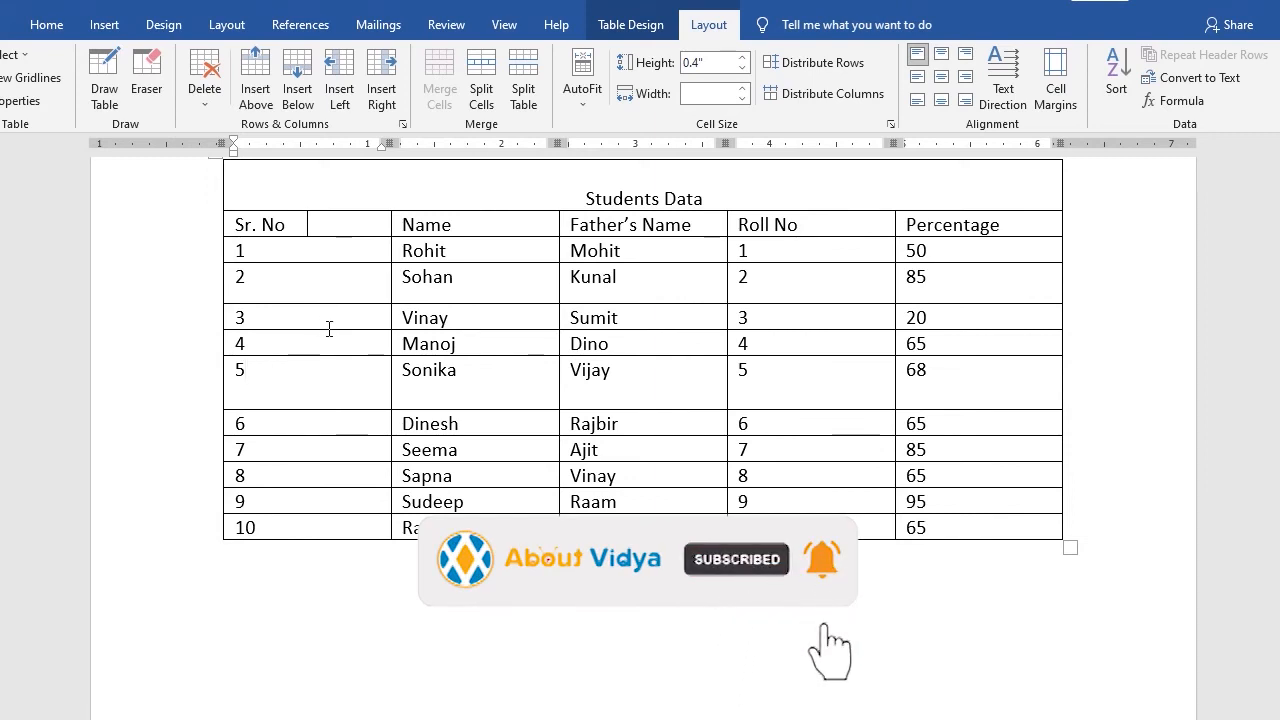
drag(329, 329, 329, 377)
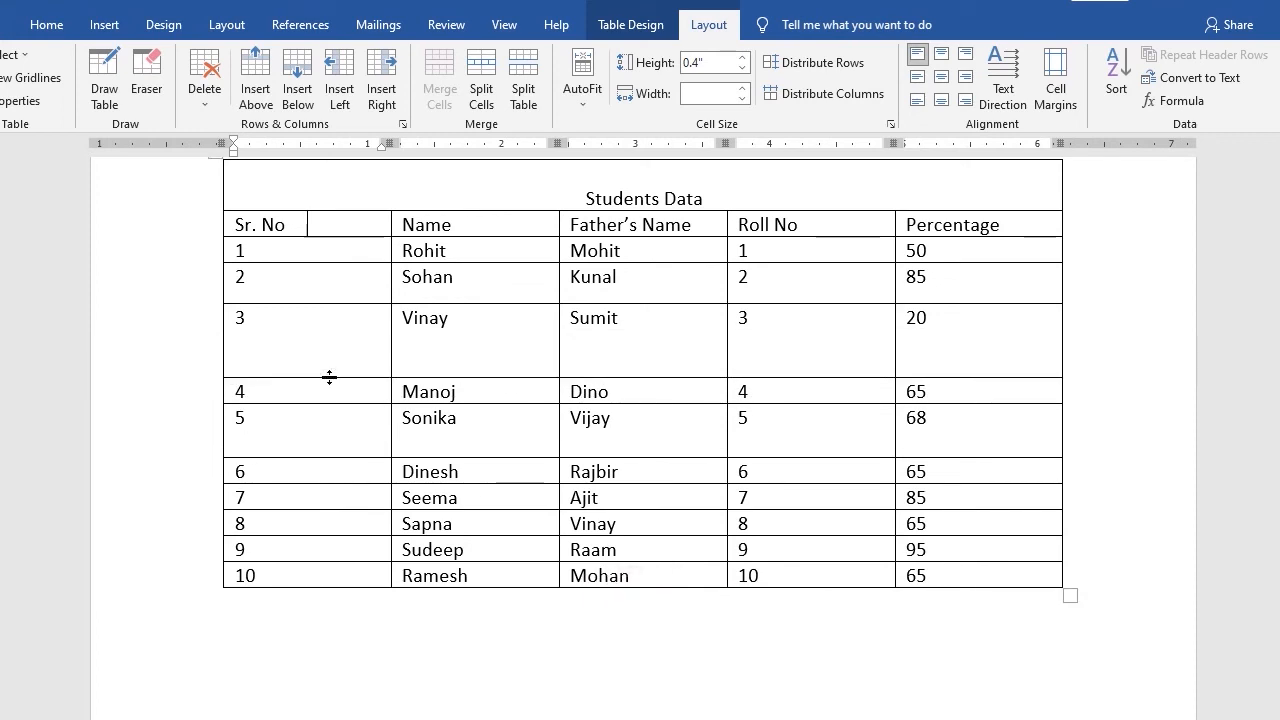
key(ctrl+z)
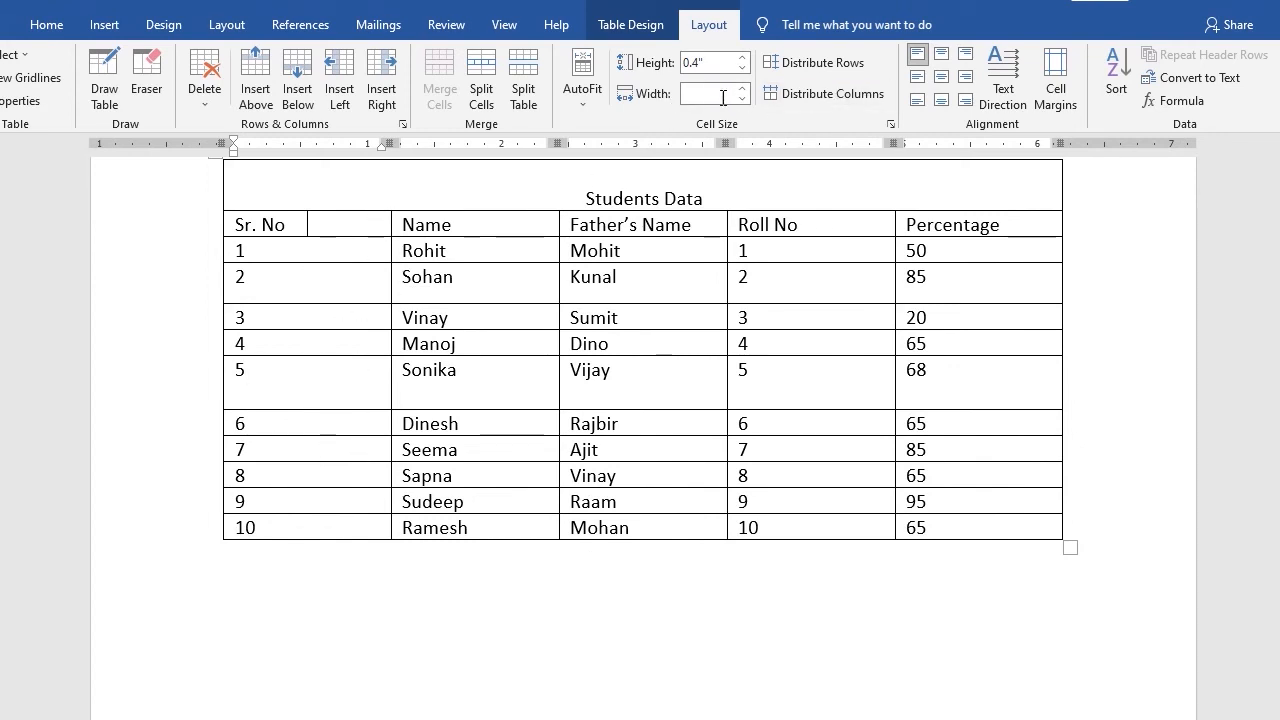
key(Delete)
Merge the two Sr. No header cells back into one cell
click(237, 224)
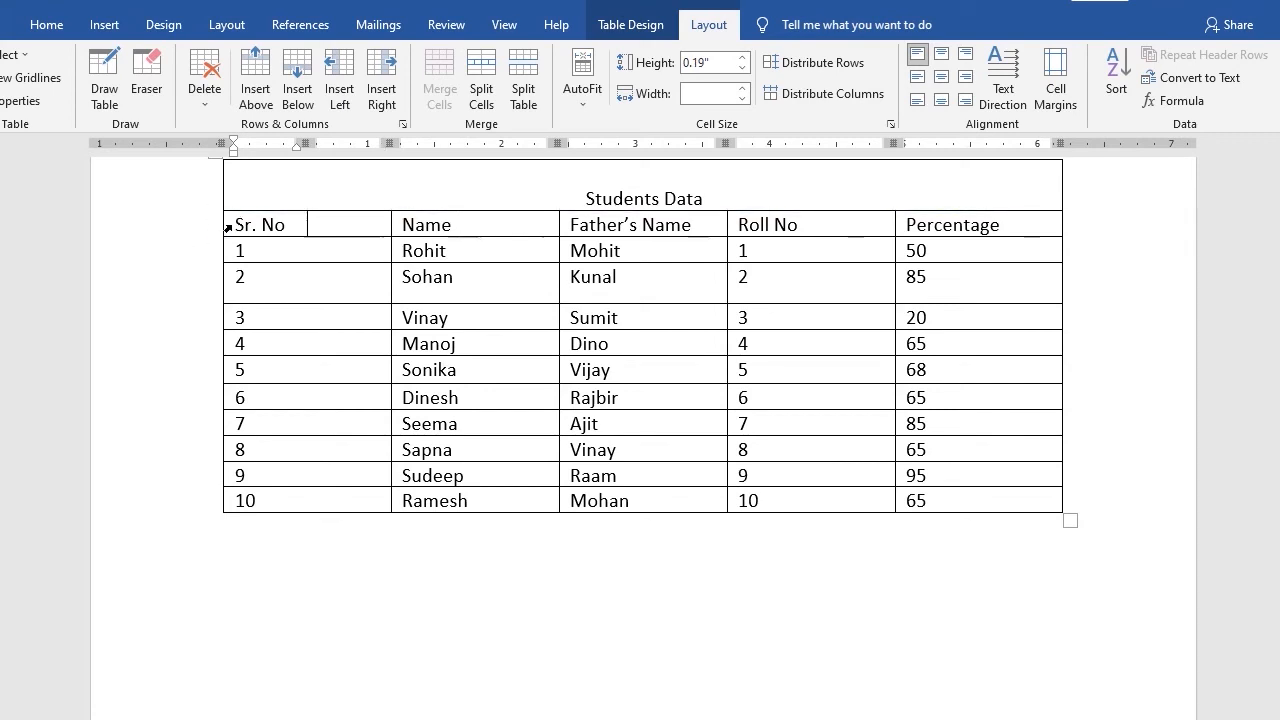
drag(237, 224, 351, 222)
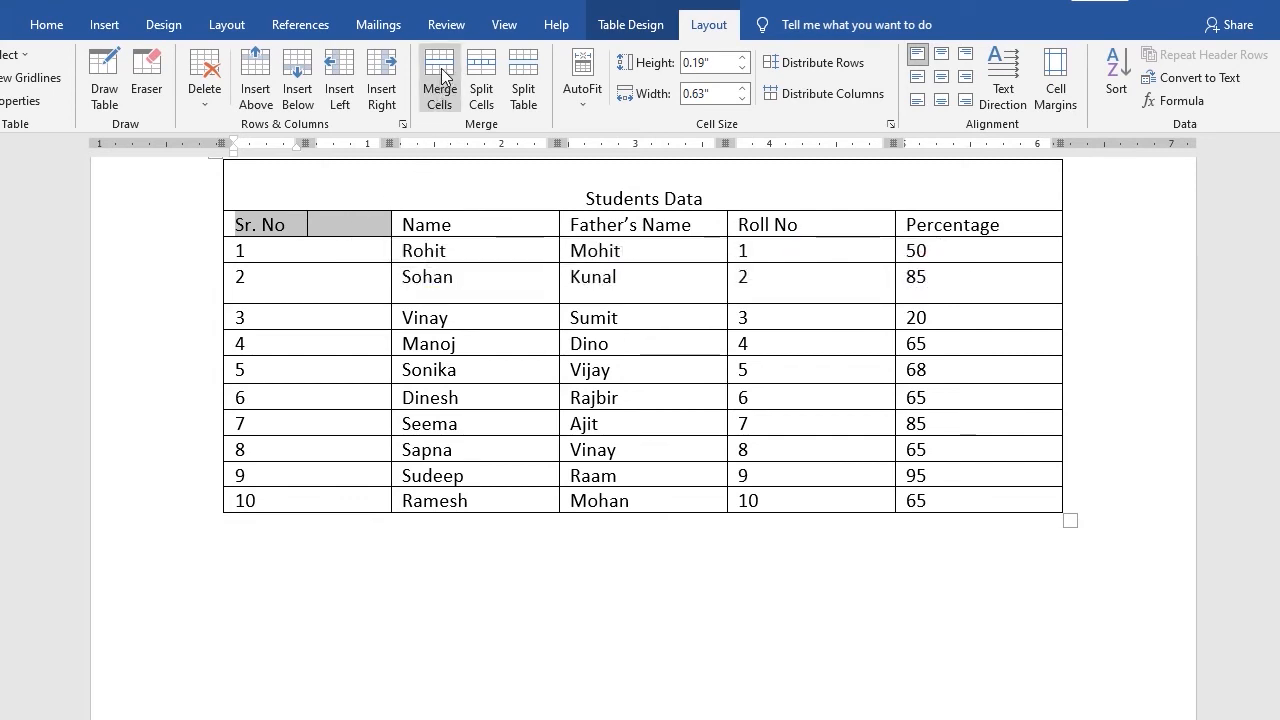
click(443, 78)
Widen the Sr. No column, then distribute all table columns evenly
click(317, 247)
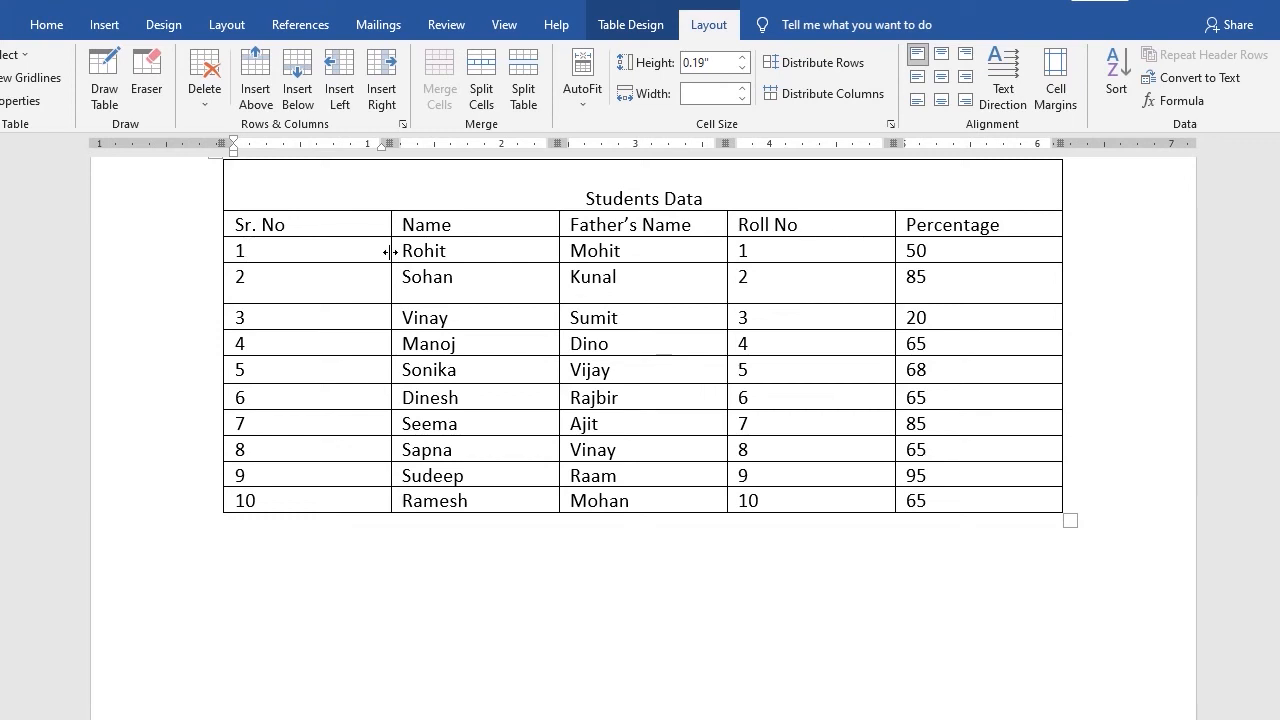
mouse_move(389, 253)
mouse_down()
mouse_move(336, 257)
mouse_move(537, 263)
mouse_move(354, 263)
mouse_move(457, 269)
mouse_move(392, 271)
mouse_up()
drag(390, 288, 474, 288)
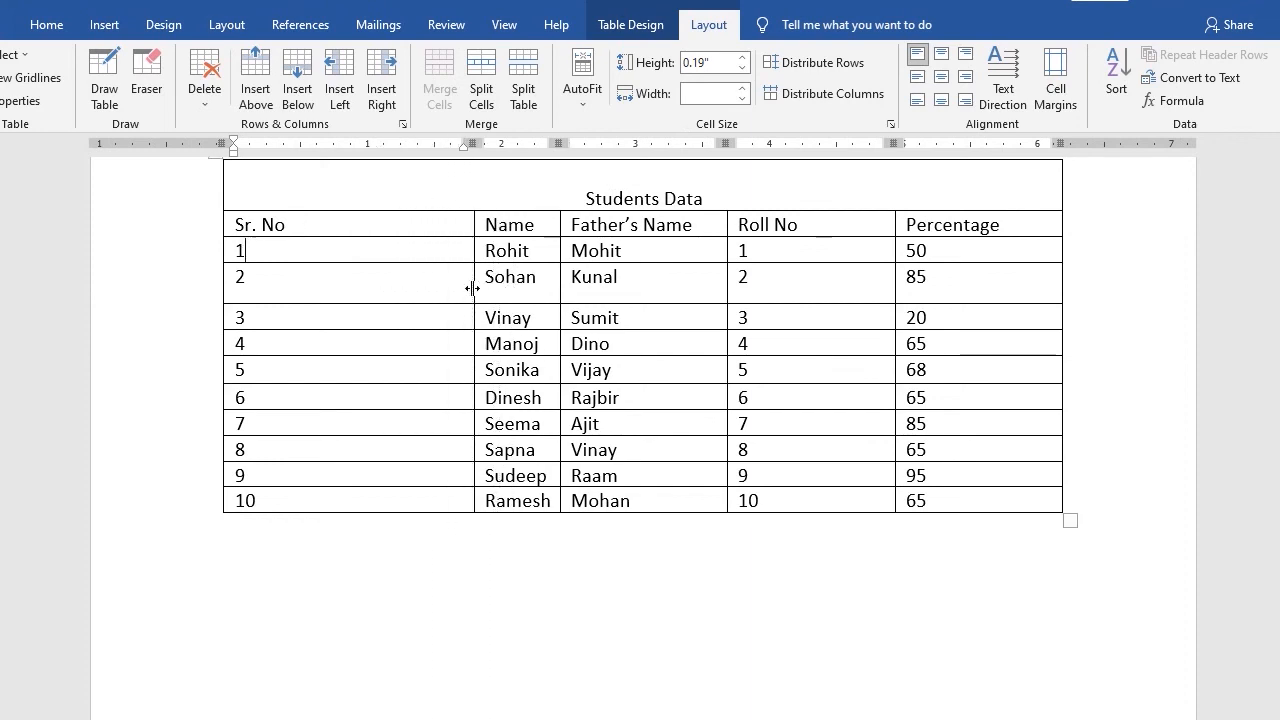
click(777, 97)
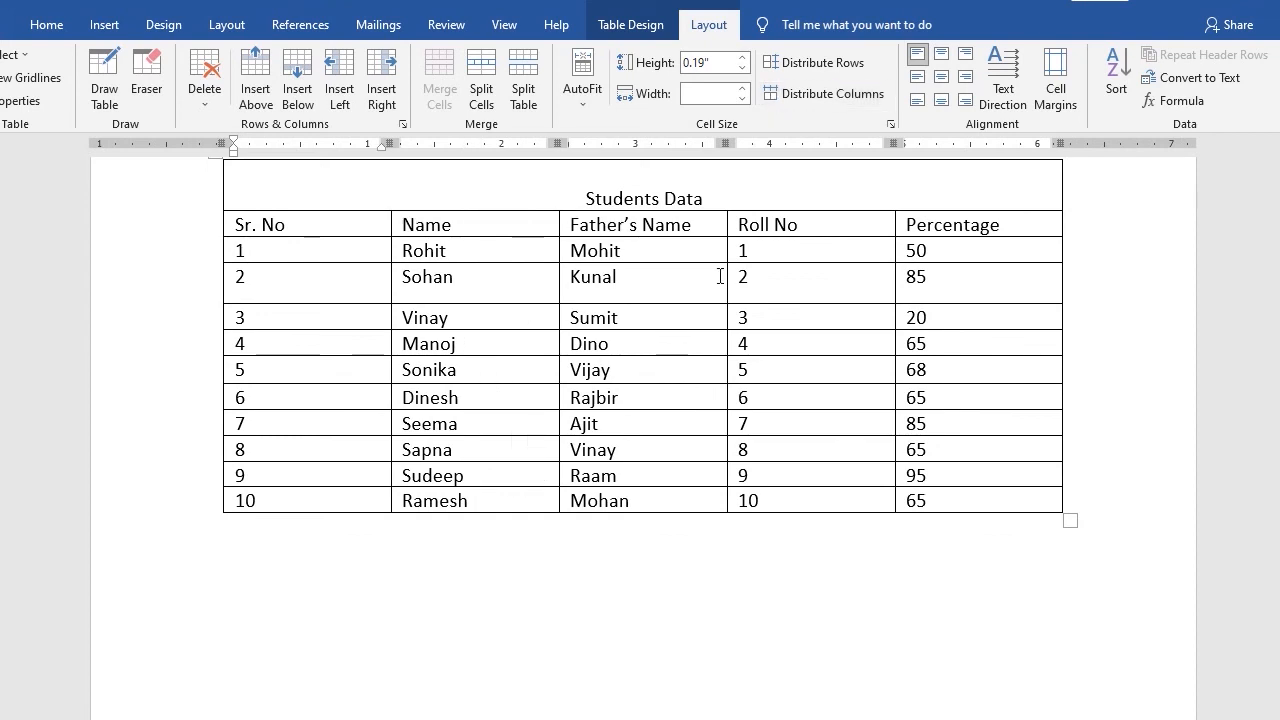